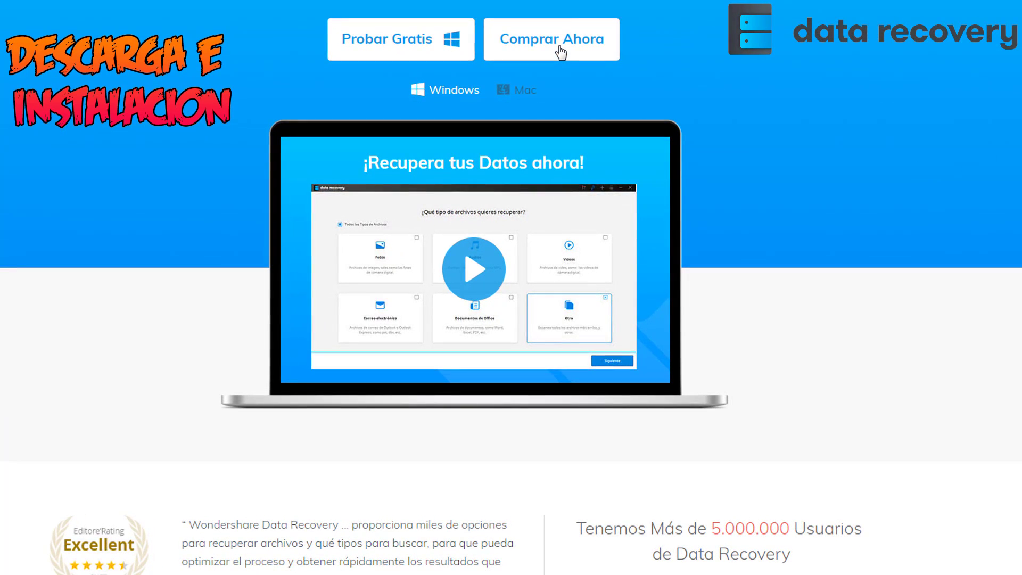
# Download the free Windows trial installer of Wondershare Data Recovery and open the downloaded file.
pyautogui.click(388, 46)
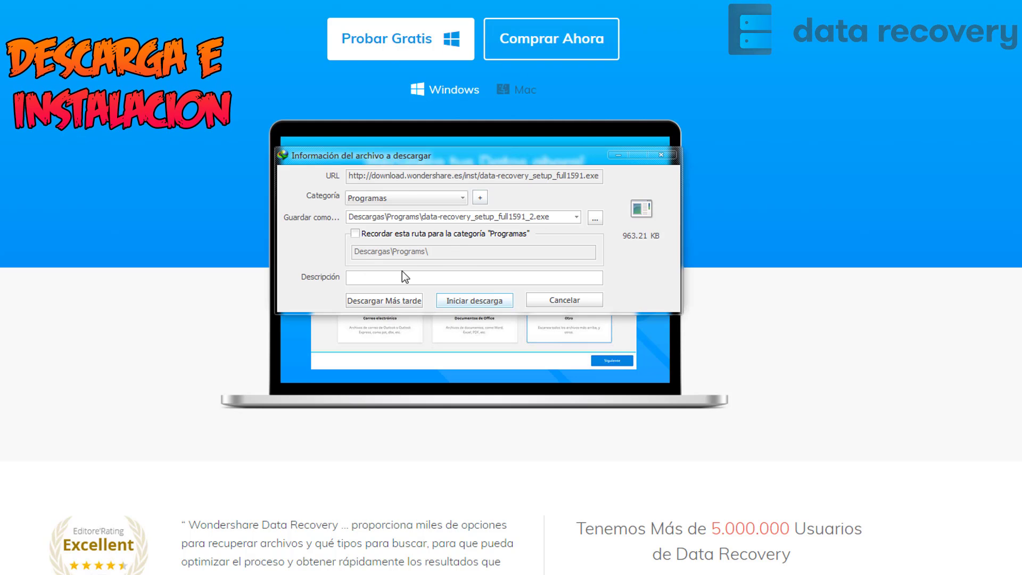
pyautogui.click(485, 302)
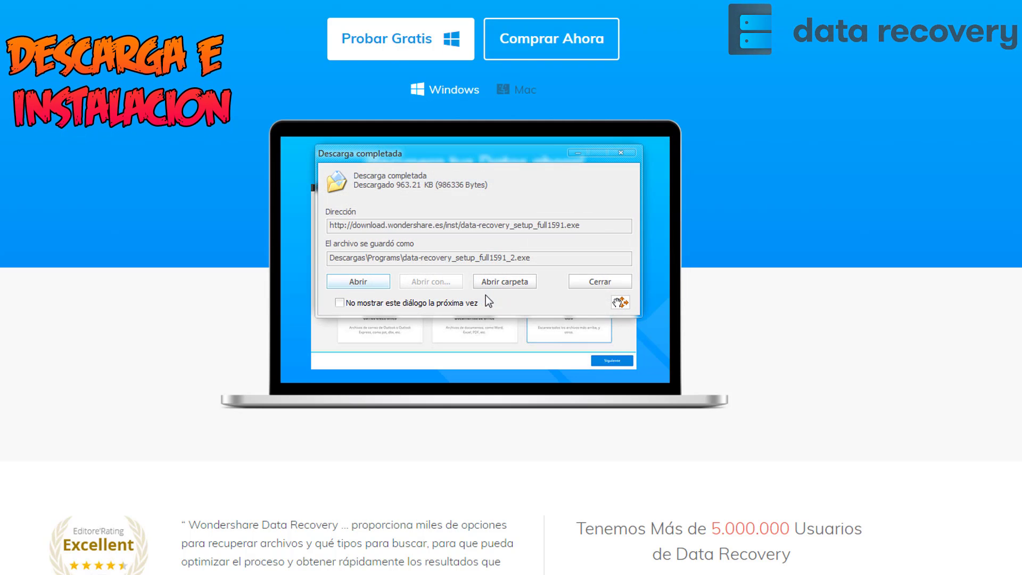
pyautogui.click(362, 284)
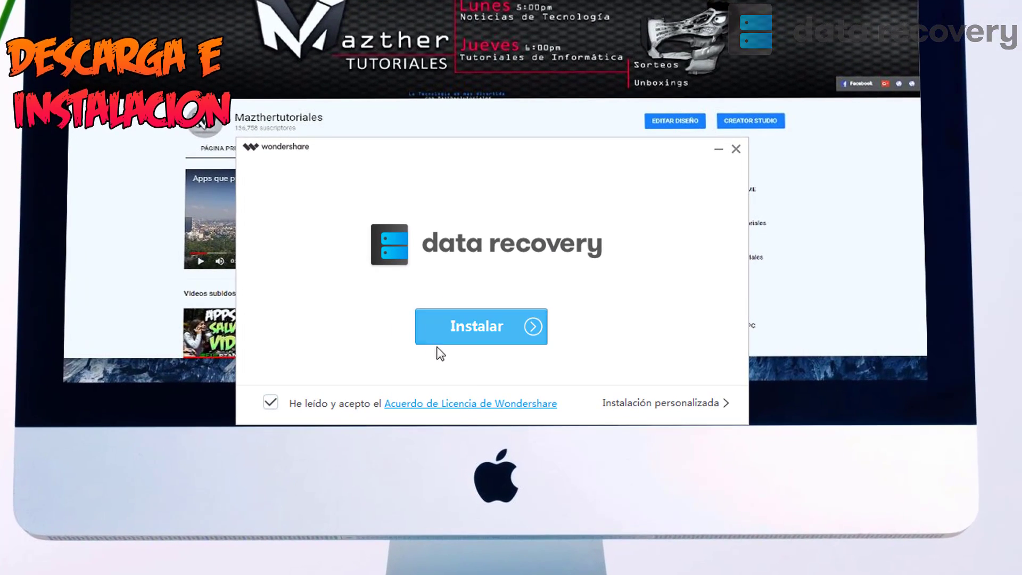
# Show the custom installation options, try English as the setup language and set it back to Español.
pyautogui.click(703, 410)
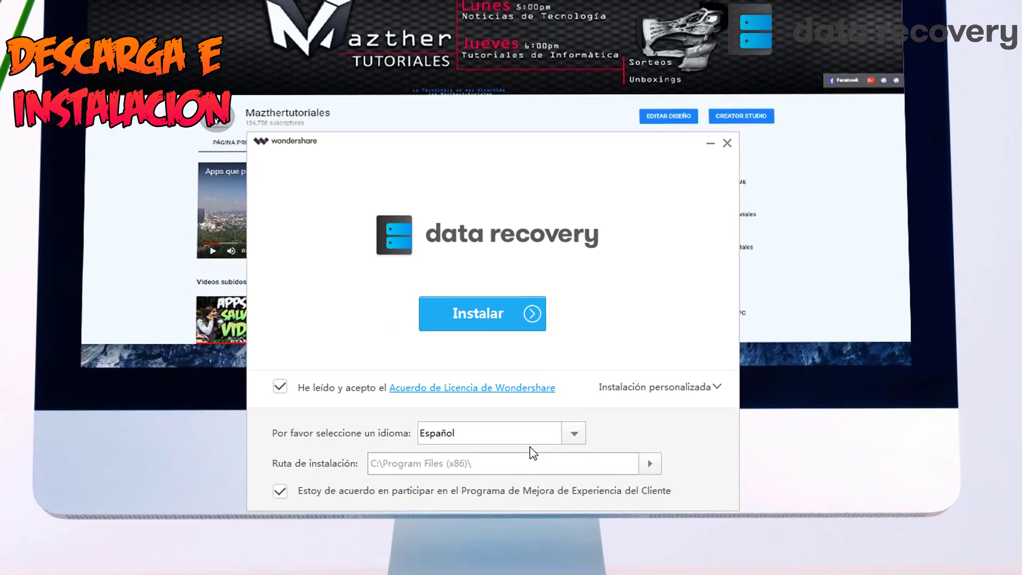
pyautogui.click(548, 456)
pyautogui.click(490, 454)
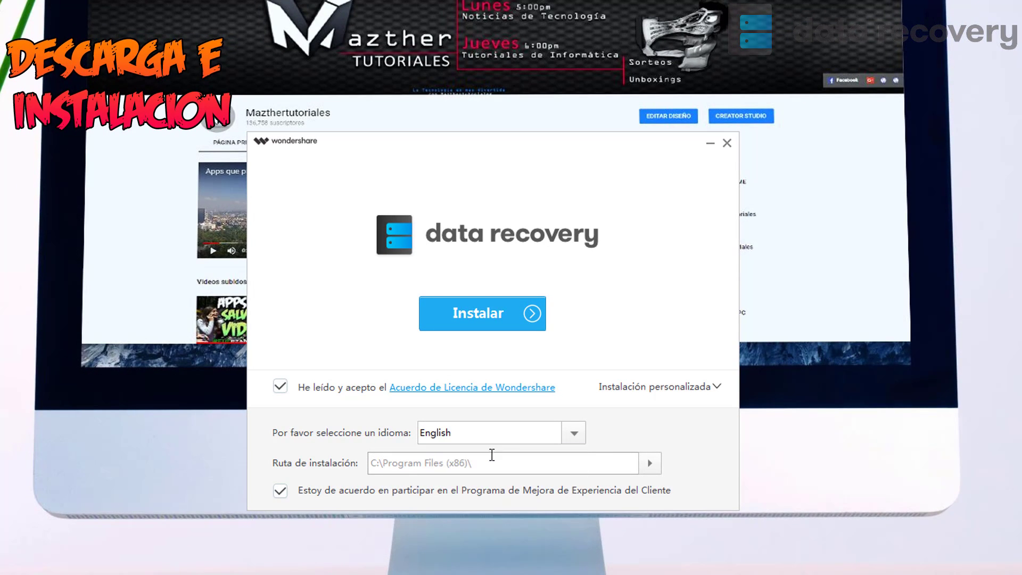
pyautogui.click(563, 430)
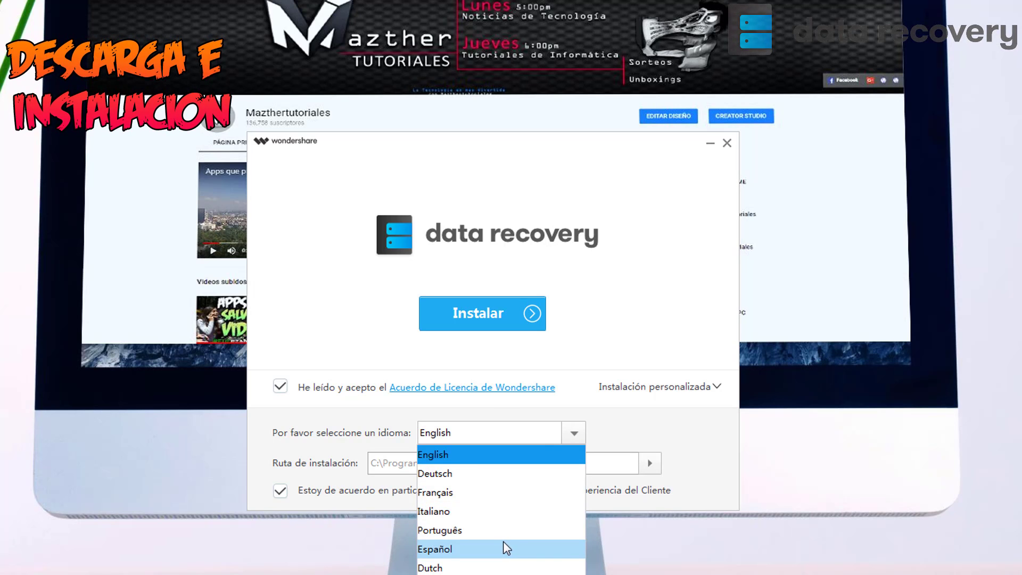
pyautogui.click(499, 545)
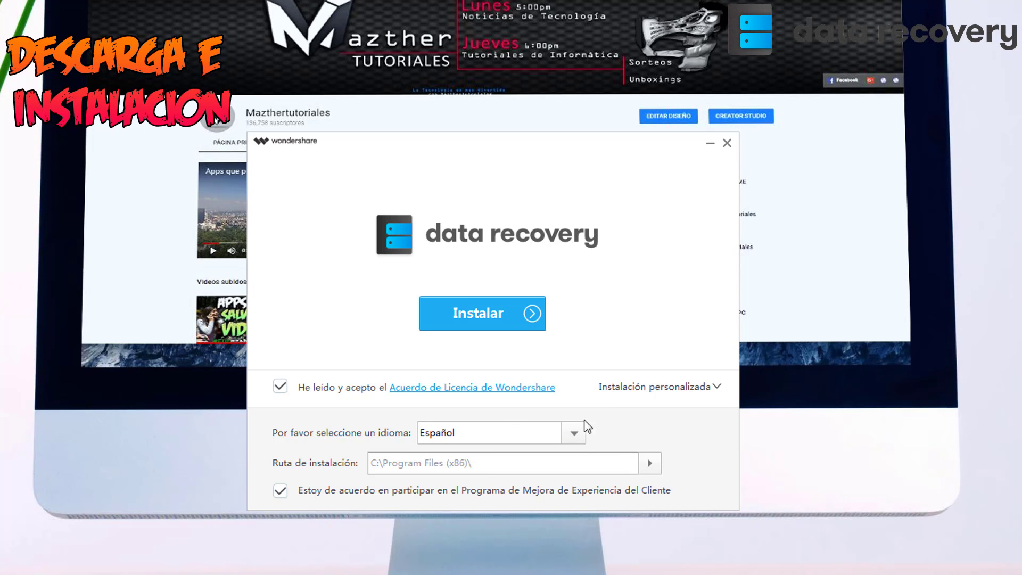
pyautogui.click(701, 393)
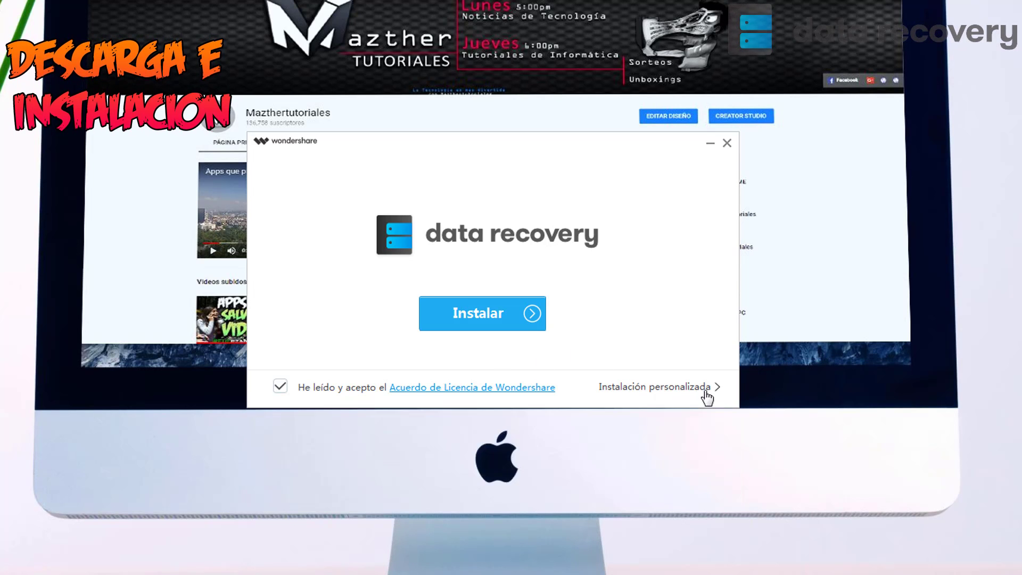
# Install Data Recovery and launch it once the installation finishes.
pyautogui.click(495, 320)
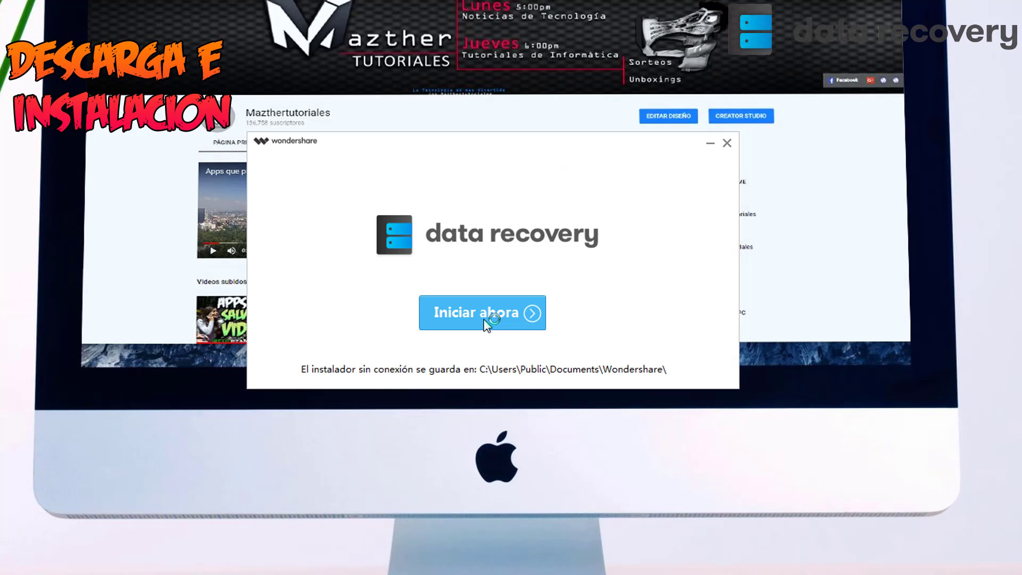
pyautogui.click(481, 313)
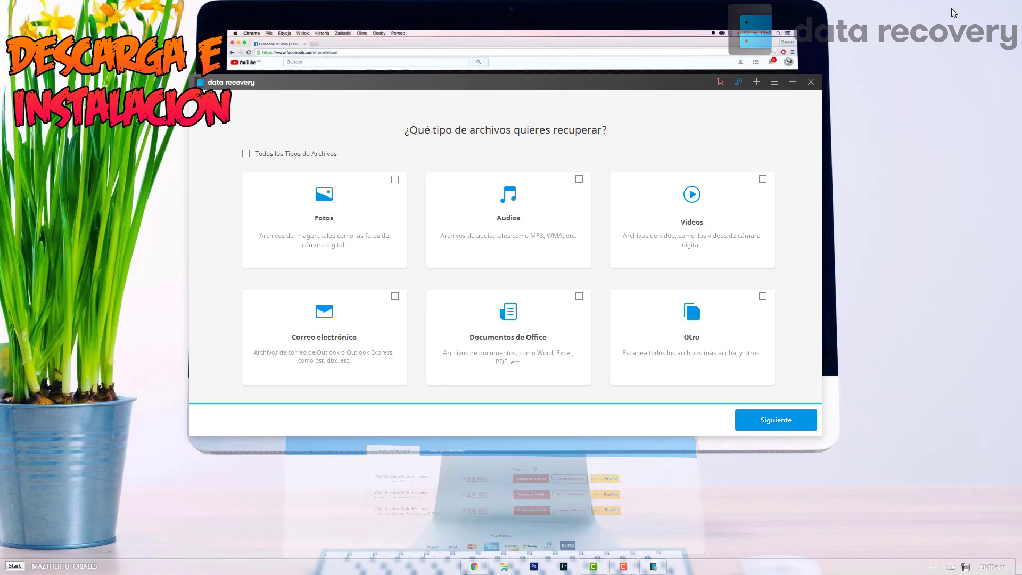
pyautogui.moveTo(642, 86); pyautogui.dragTo(686, 145)
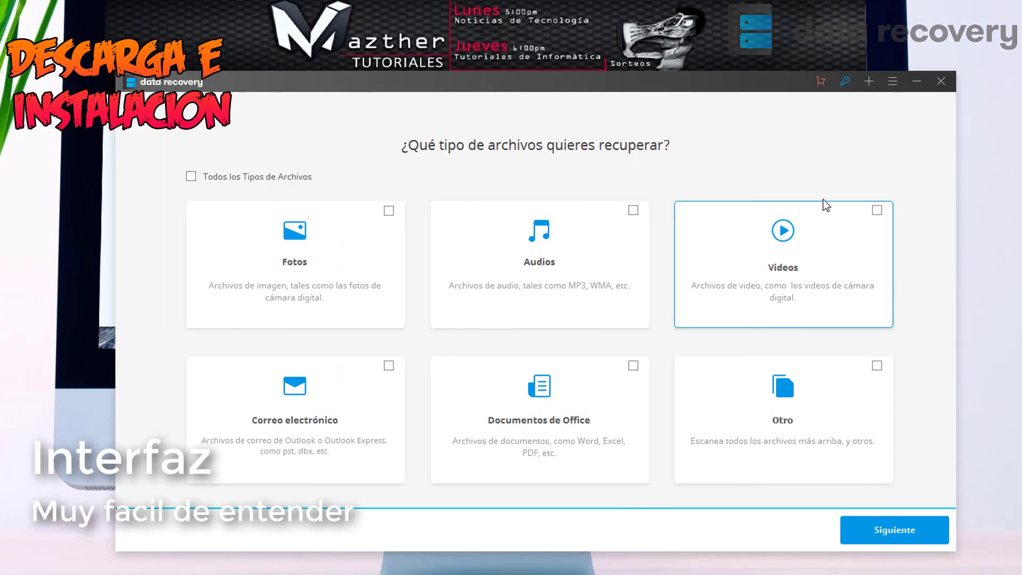
# Register the product with the licensed e-mail address and the registration code, and close the confirmation message.
pyautogui.click(844, 81)
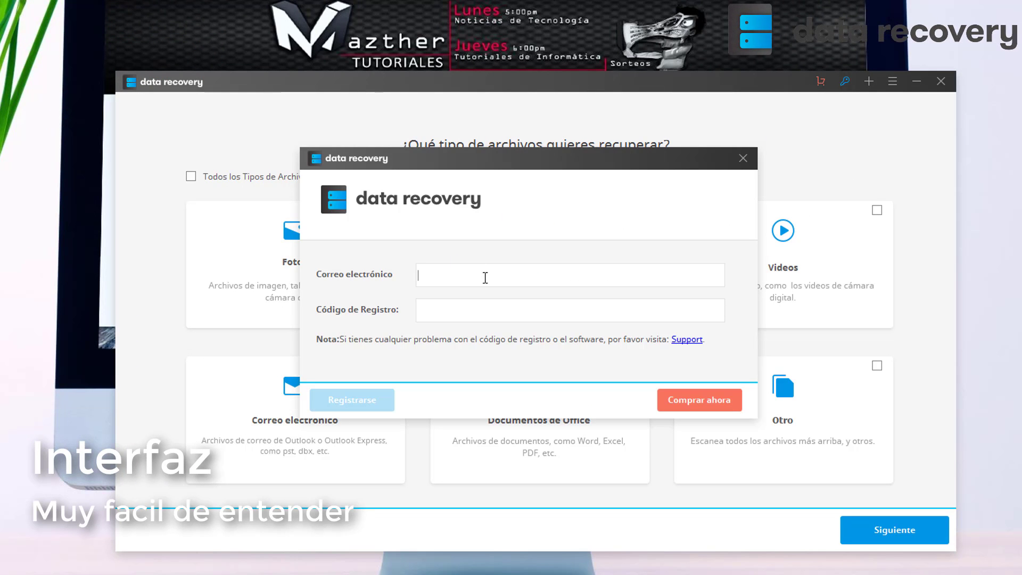
pyautogui.click(465, 279)
pyautogui.write('K')
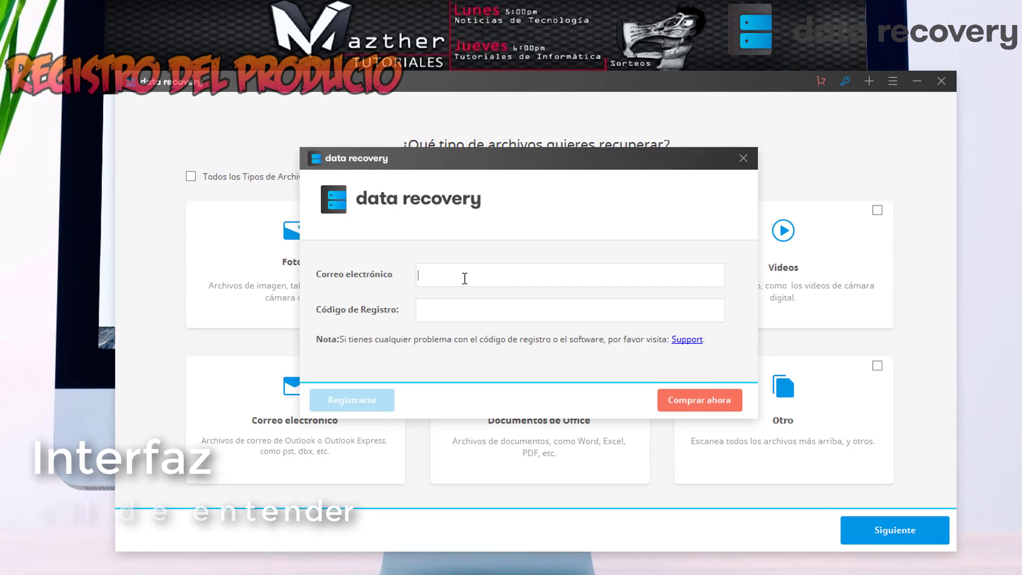
pyautogui.write('...')
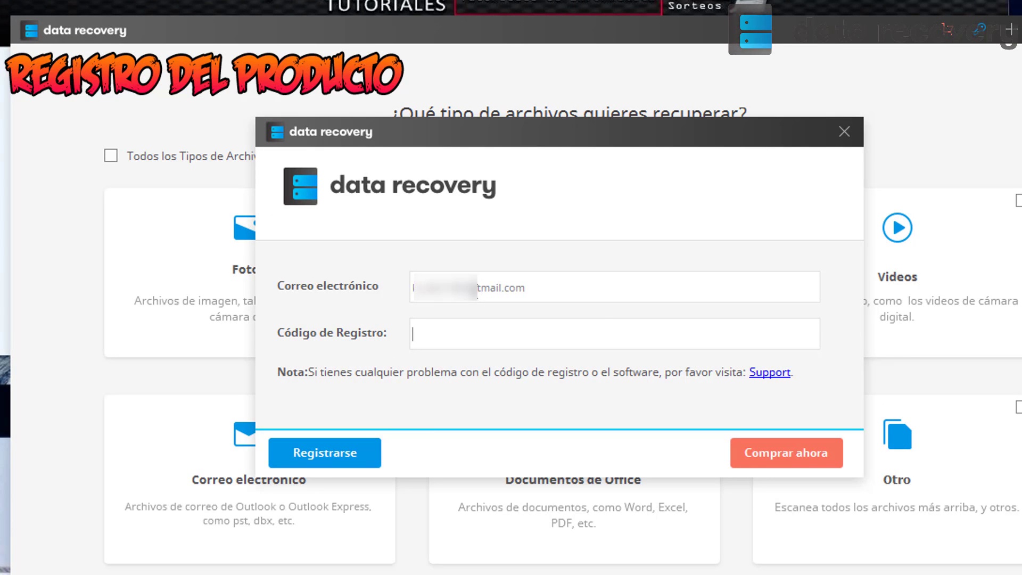
pyautogui.hotkey('ctrl', 'v')
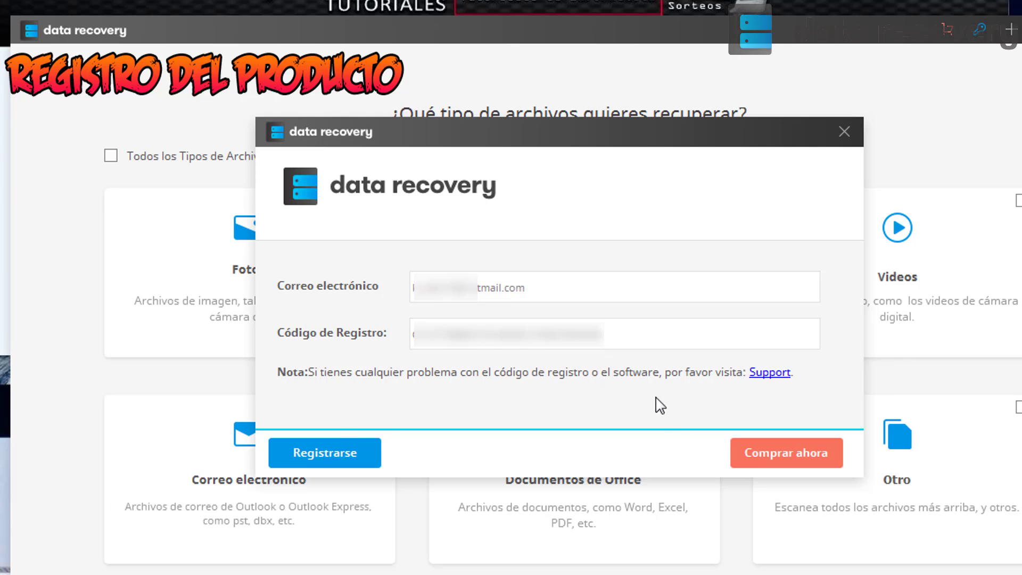
pyautogui.click(366, 457)
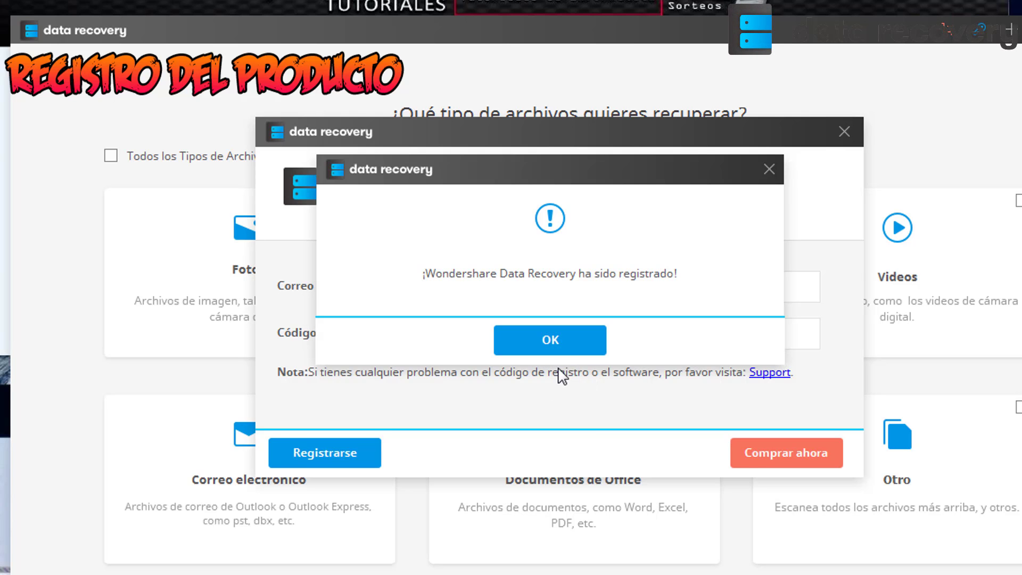
pyautogui.click(550, 343)
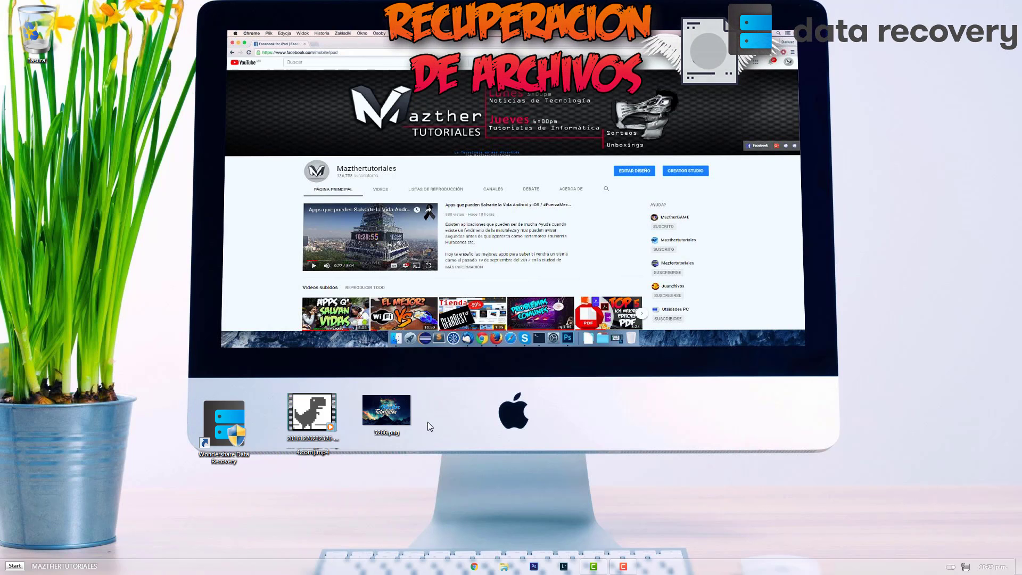
# View the desktop image 5266.png, close it, and delete it together with the MP4 video beside it.
pyautogui.doubleClick(394, 432)
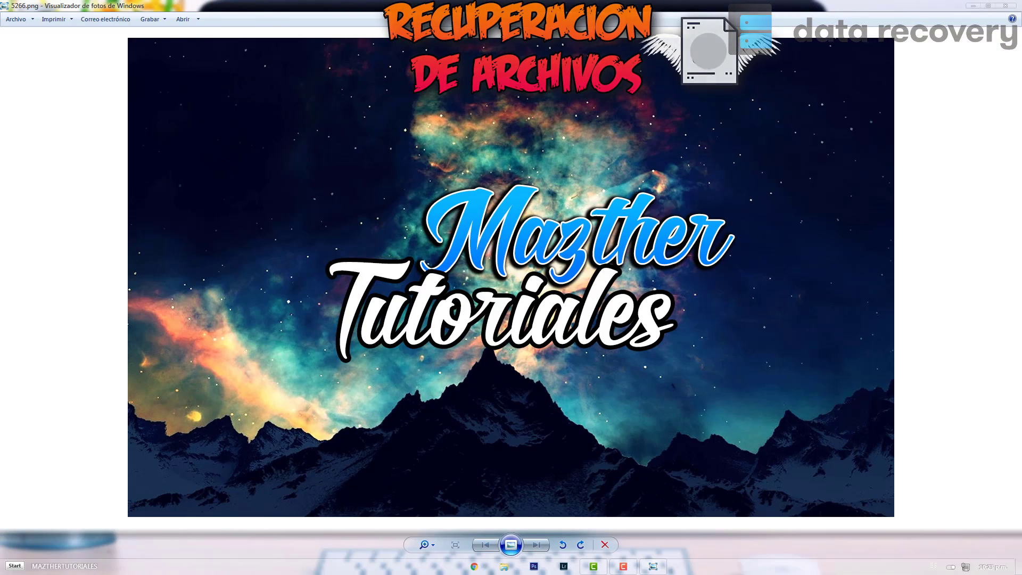
pyautogui.click(1014, 7)
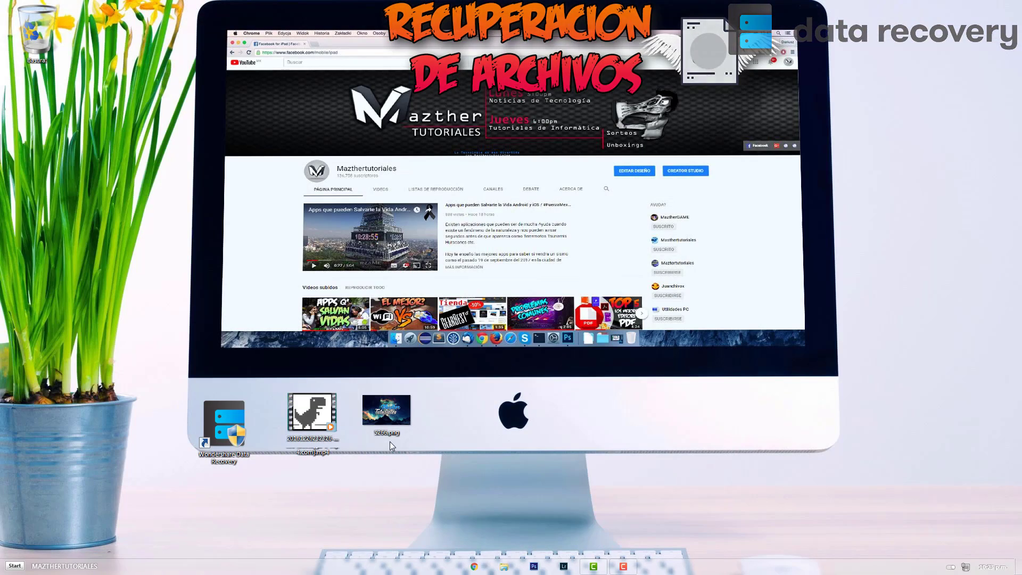
pyautogui.click(310, 434)
pyautogui.keyDown('ctrl'); pyautogui.click(386, 409); pyautogui.keyUp('ctrl')
pyautogui.rightClick(379, 410)
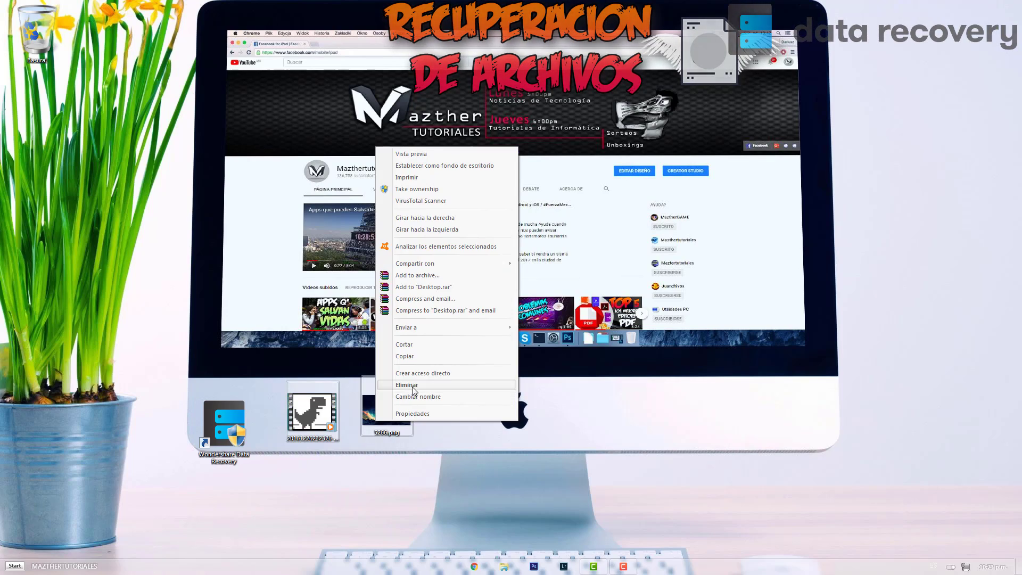
pyautogui.click(397, 386)
pyautogui.click(556, 297)
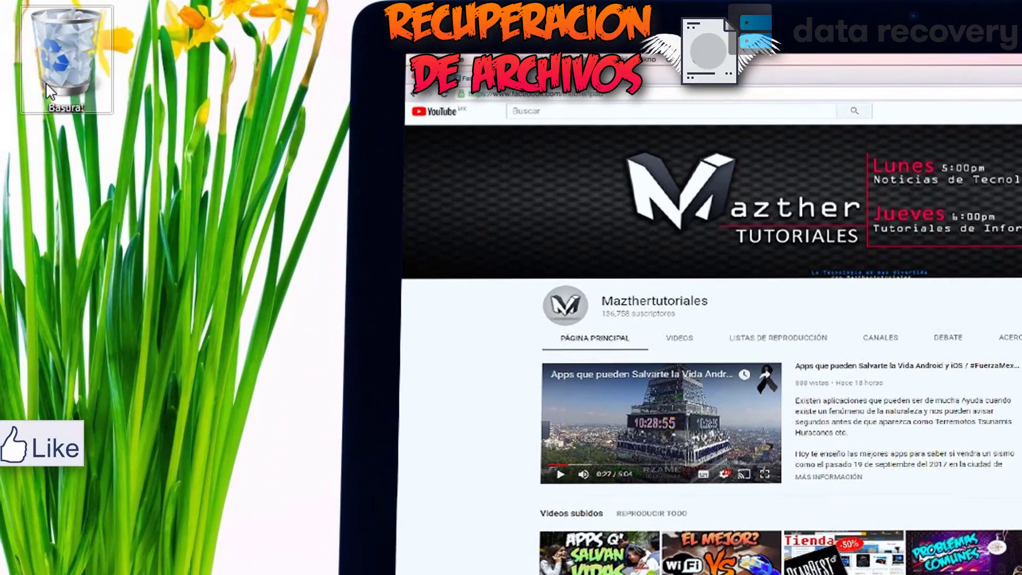
# Empty the recycle bin and open it to check its contents.
pyautogui.rightClick(25, 47)
pyautogui.click(176, 158)
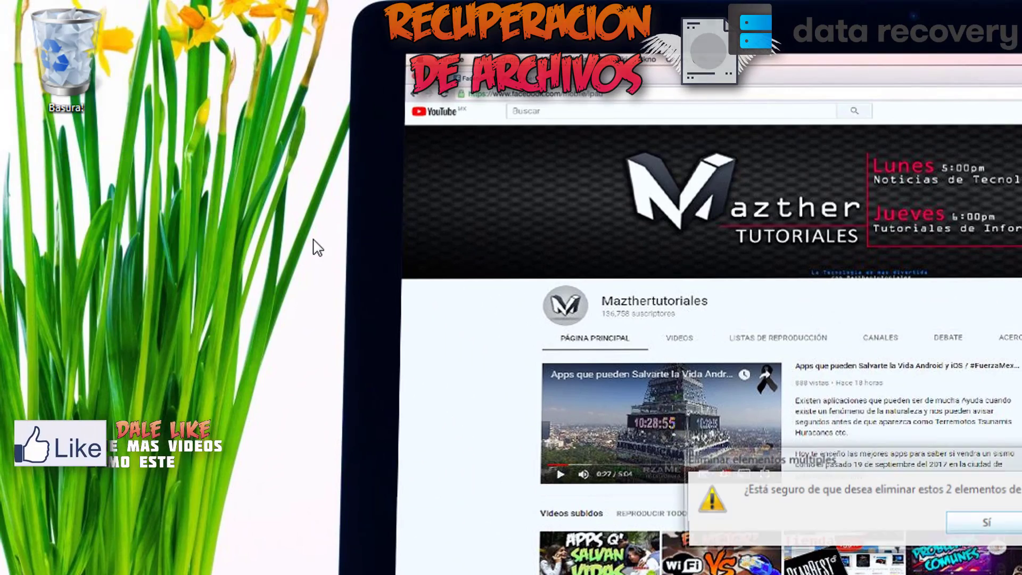
pyautogui.press('Return')
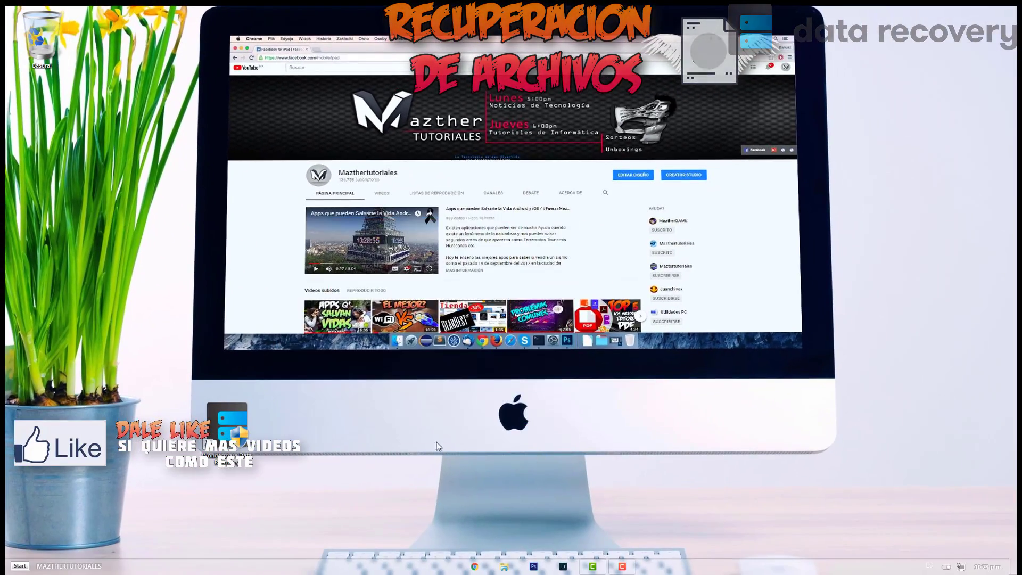
pyautogui.doubleClick(43, 38)
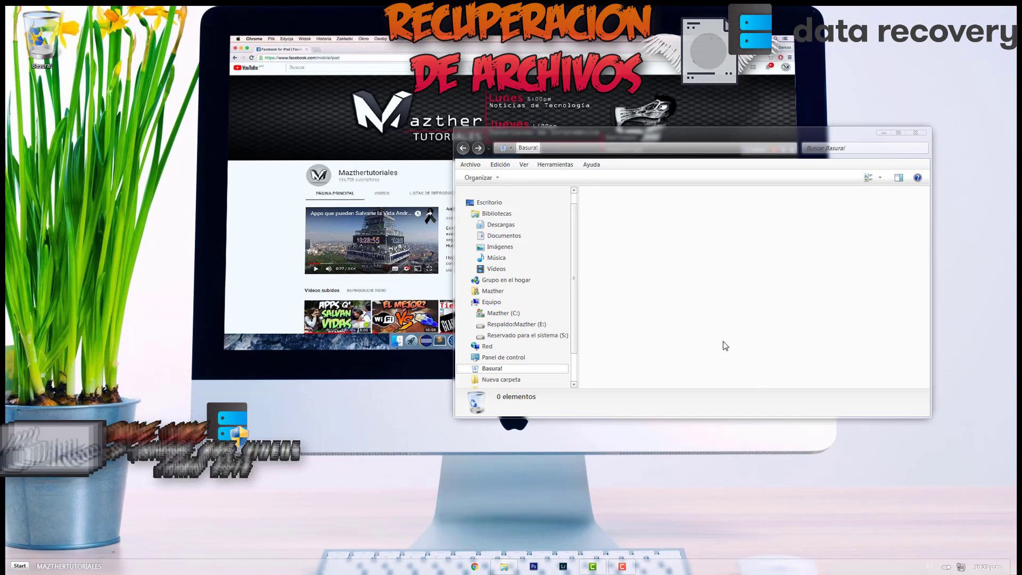
pyautogui.click(916, 132)
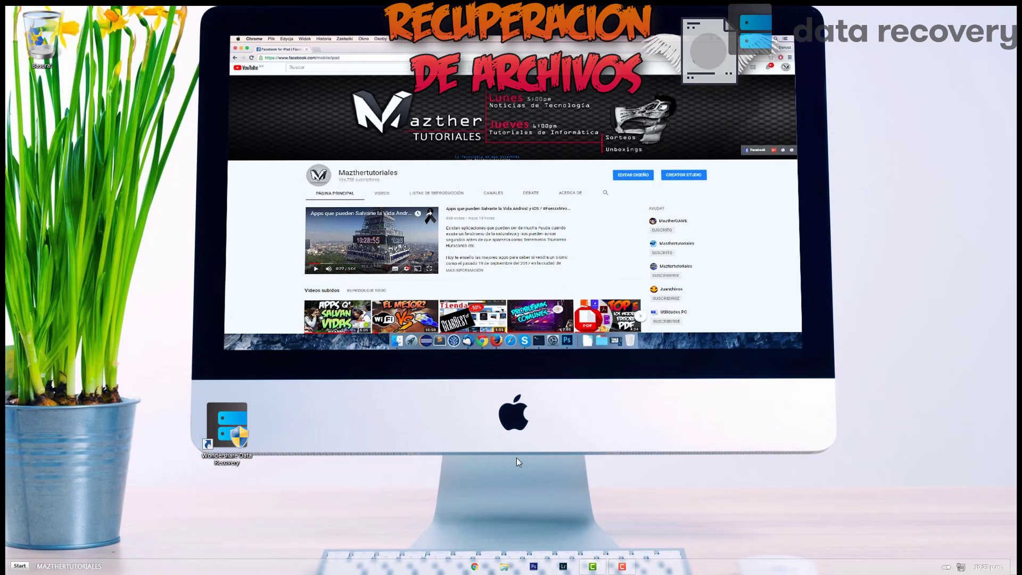
# Launch Wondershare Data Recovery from the desktop and choose Videos as the file type to recover.
pyautogui.click(250, 415)
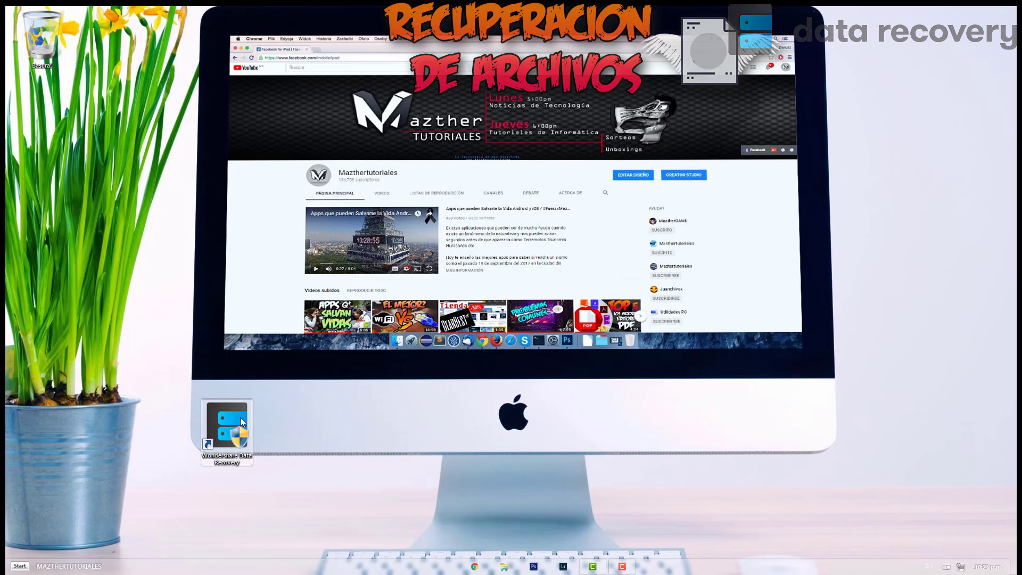
pyautogui.doubleClick(241, 417)
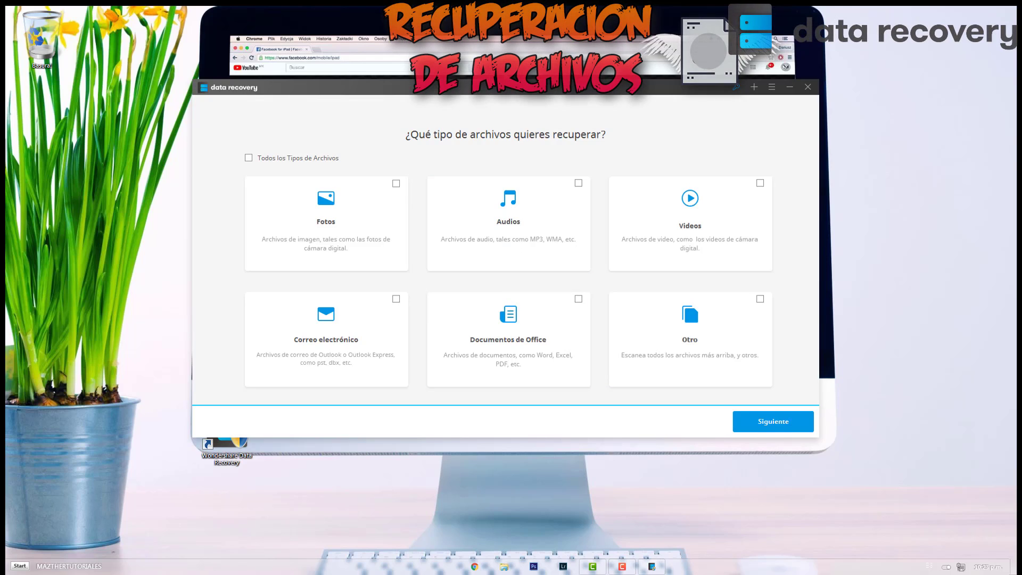
pyautogui.moveTo(508, 87); pyautogui.dragTo(516, 159)
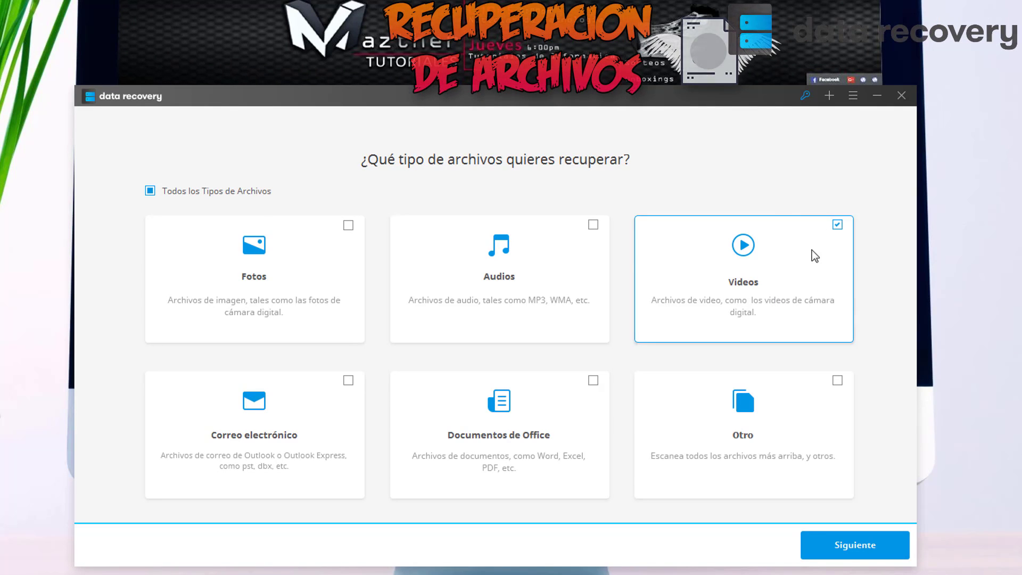
pyautogui.click(852, 549)
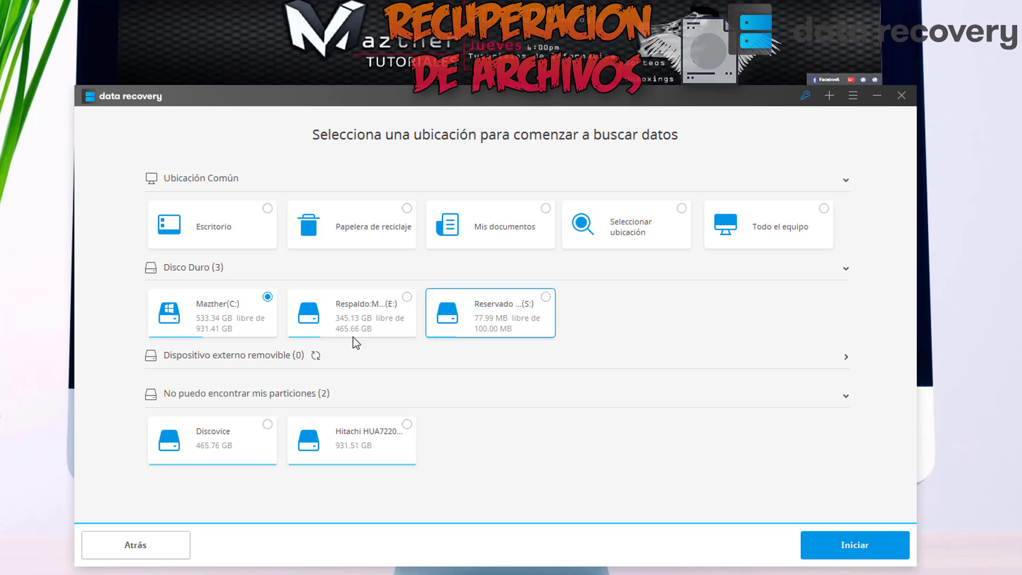
# Dismiss the Windows colour scheme prompt, choose Escritorio as the search location, and start the scan.
pyautogui.click(771, 226)
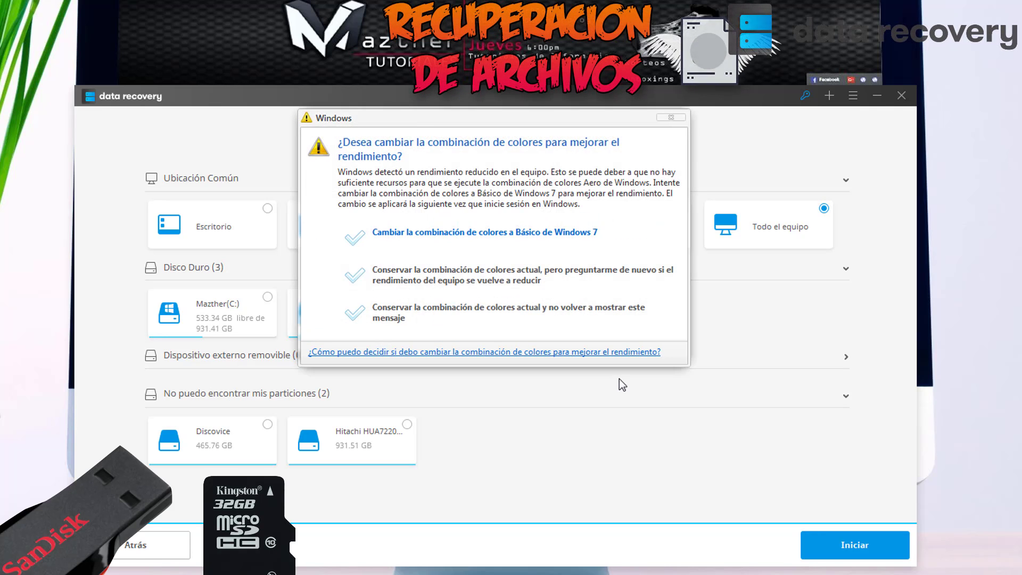
pyautogui.click(671, 118)
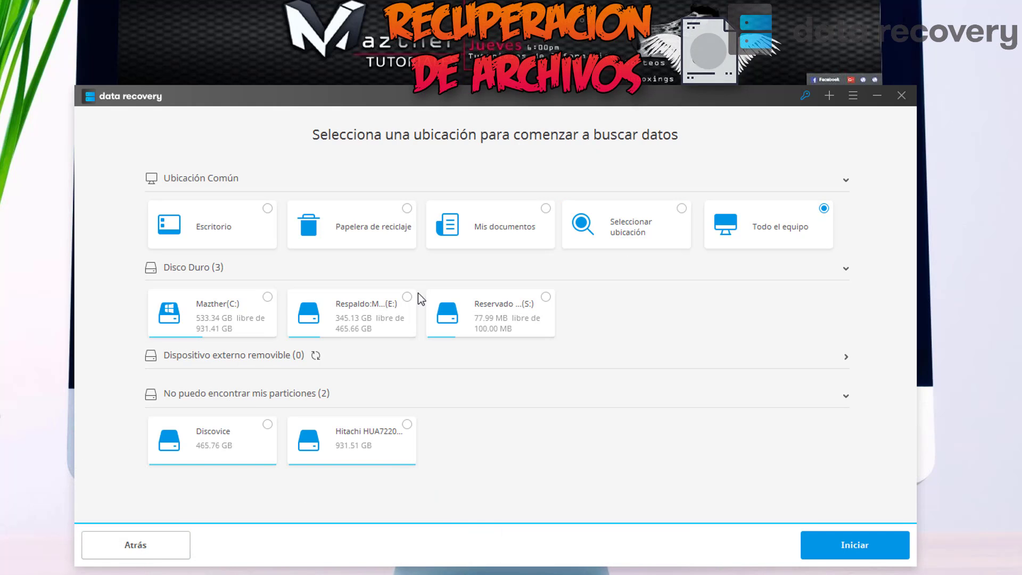
pyautogui.click(845, 357)
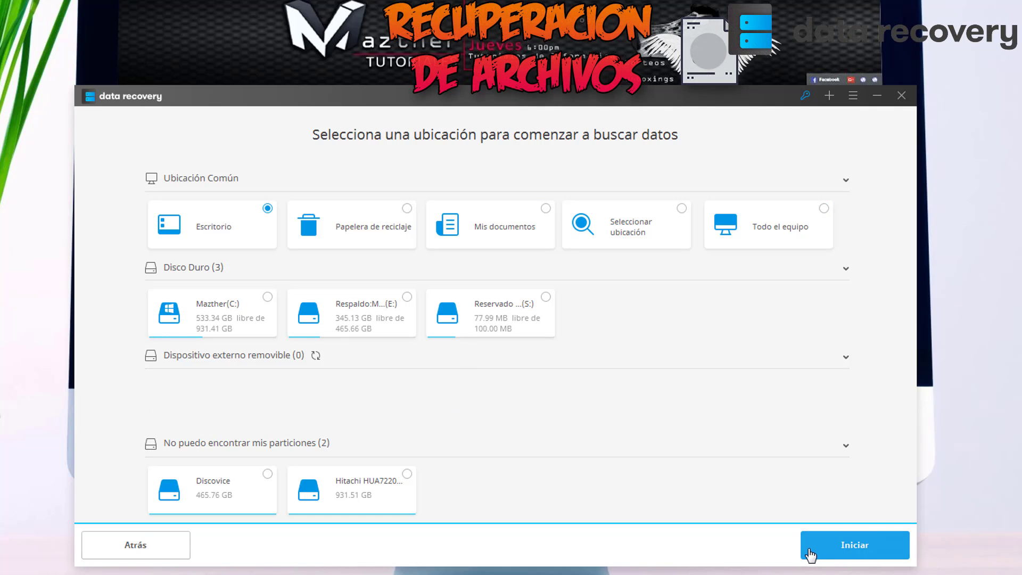
pyautogui.click(872, 546)
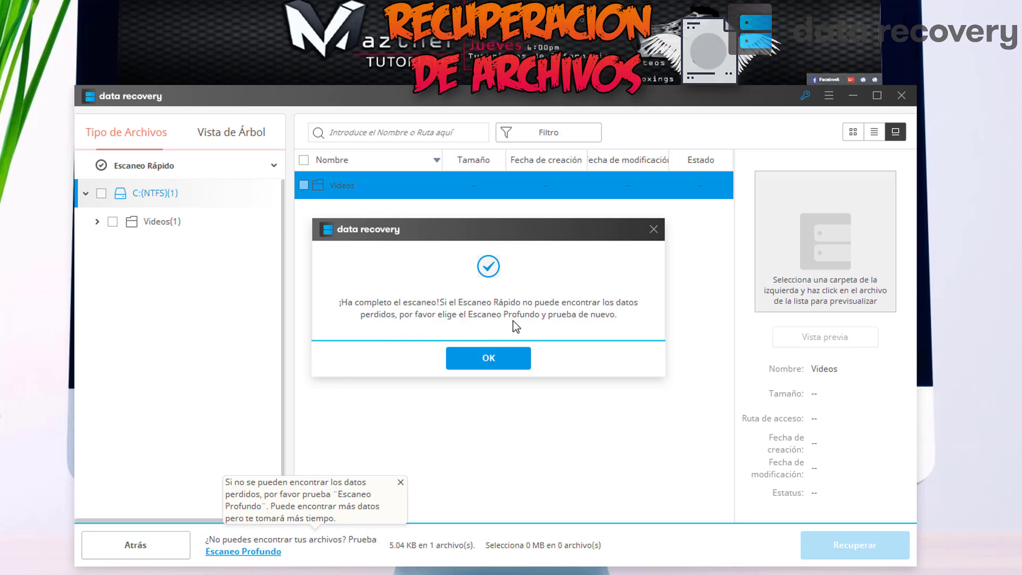
# Close the scan completion message, mark the found Videos folder for recovery and open it.
pyautogui.click(515, 363)
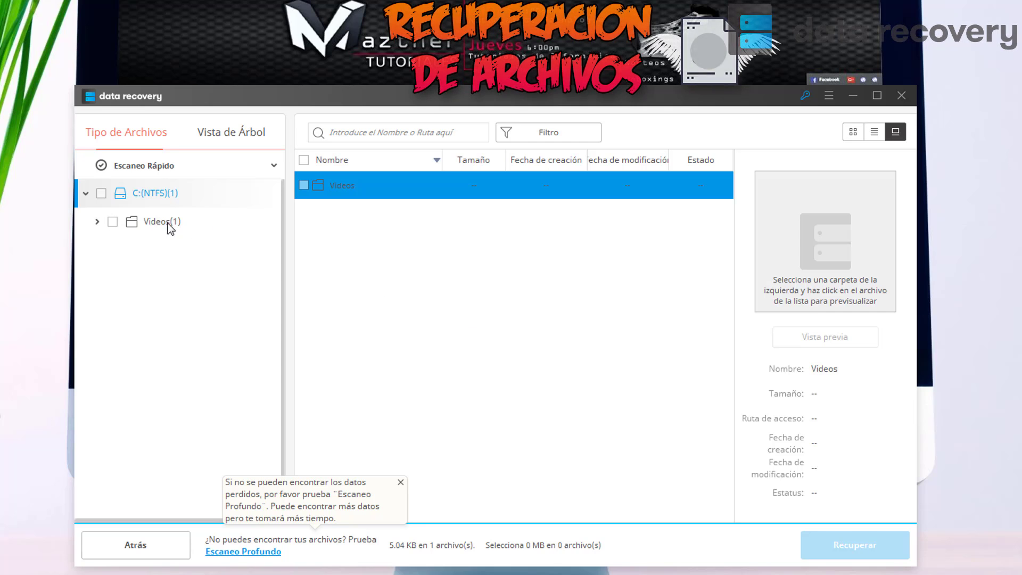
pyautogui.click(115, 222)
pyautogui.click(136, 222)
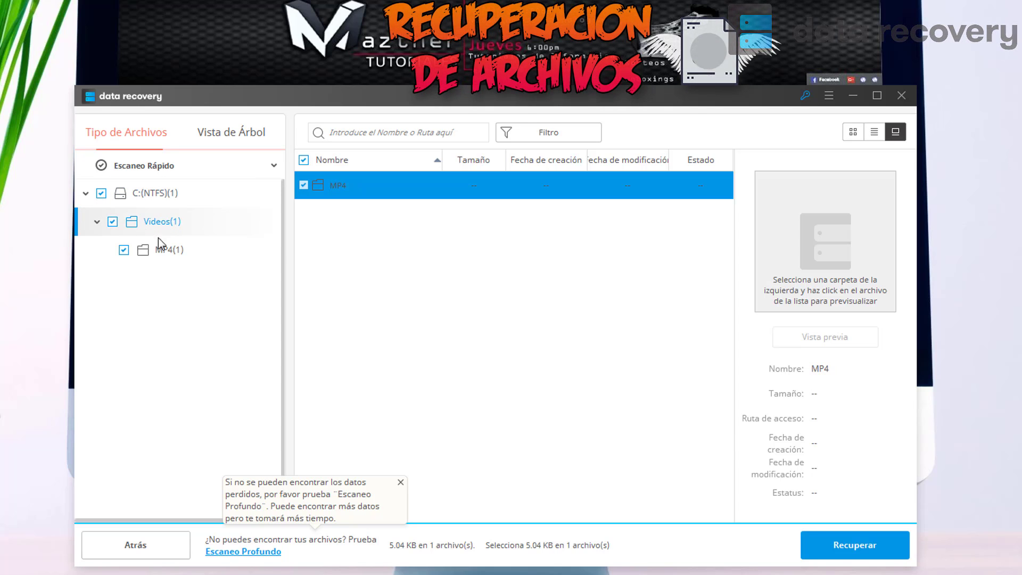
# Recover the video in the MP4 folder to the user profile's Desktop folder on drive C, accepting saving on the source partition.
pyautogui.click(163, 251)
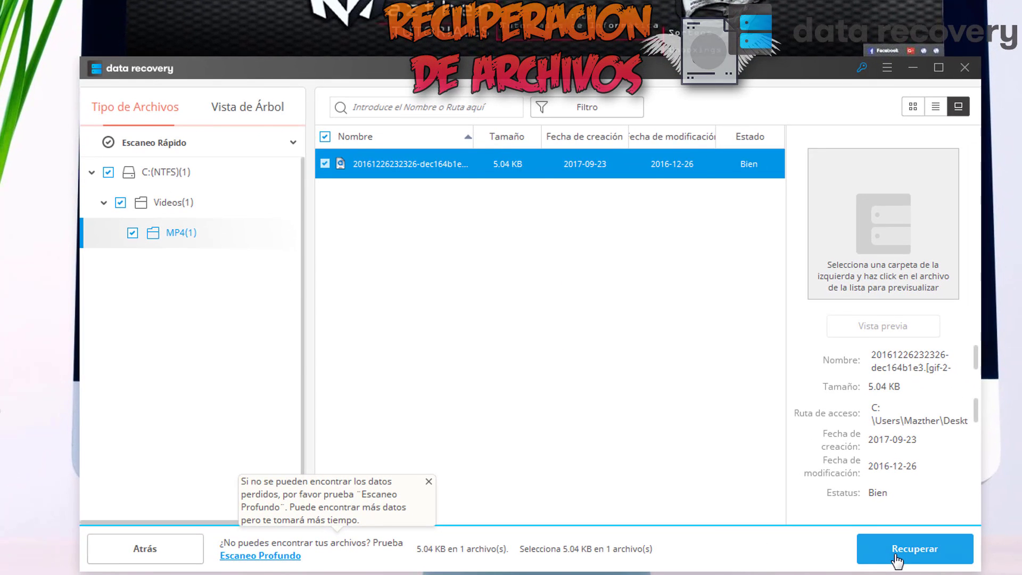
pyautogui.click(897, 553)
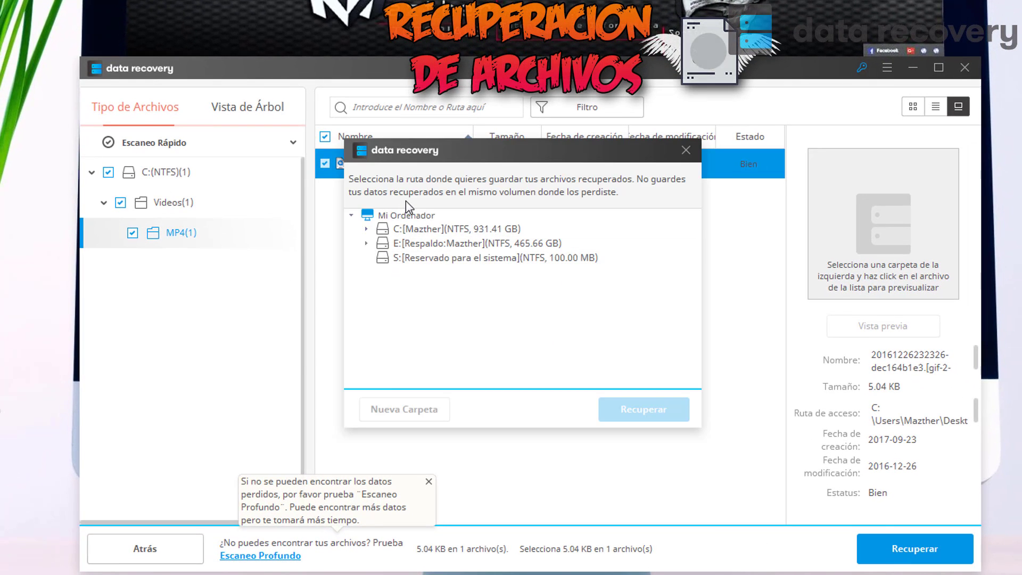
pyautogui.click(367, 229)
pyautogui.click(382, 330)
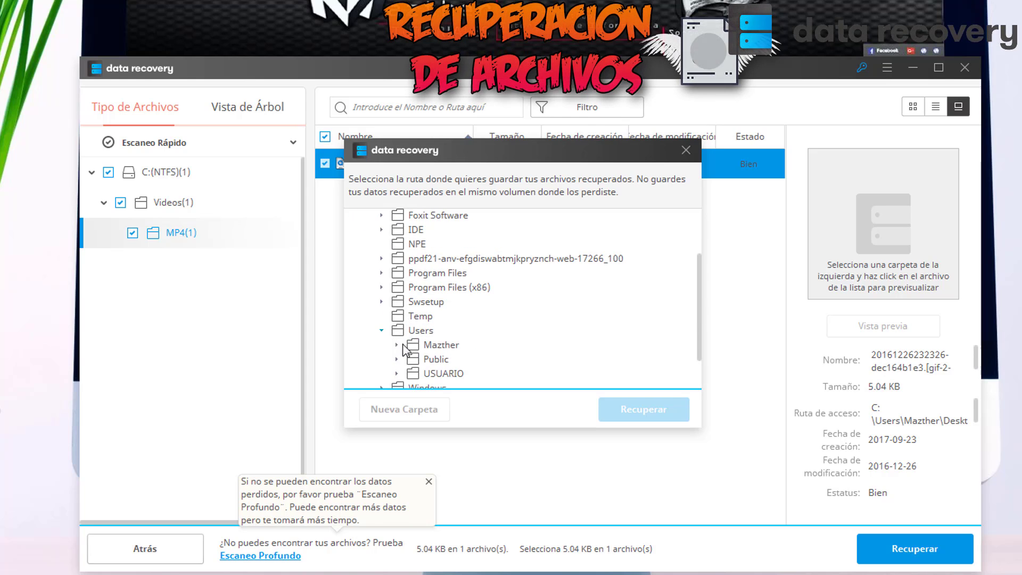
pyautogui.click(397, 345)
pyautogui.scroll(-3, 450, 357)
pyautogui.click(447, 341)
pyautogui.click(644, 410)
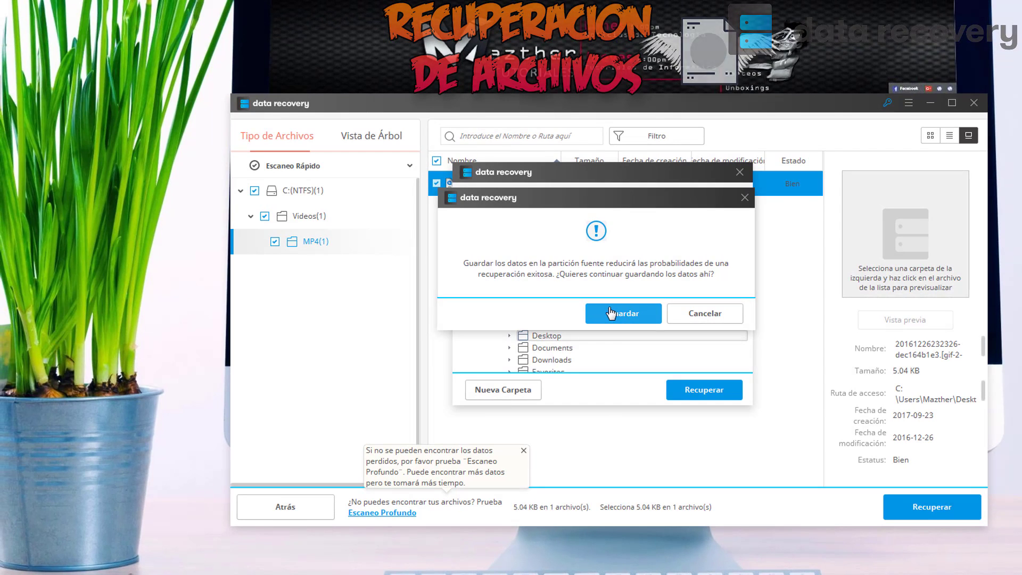
pyautogui.click(547, 318)
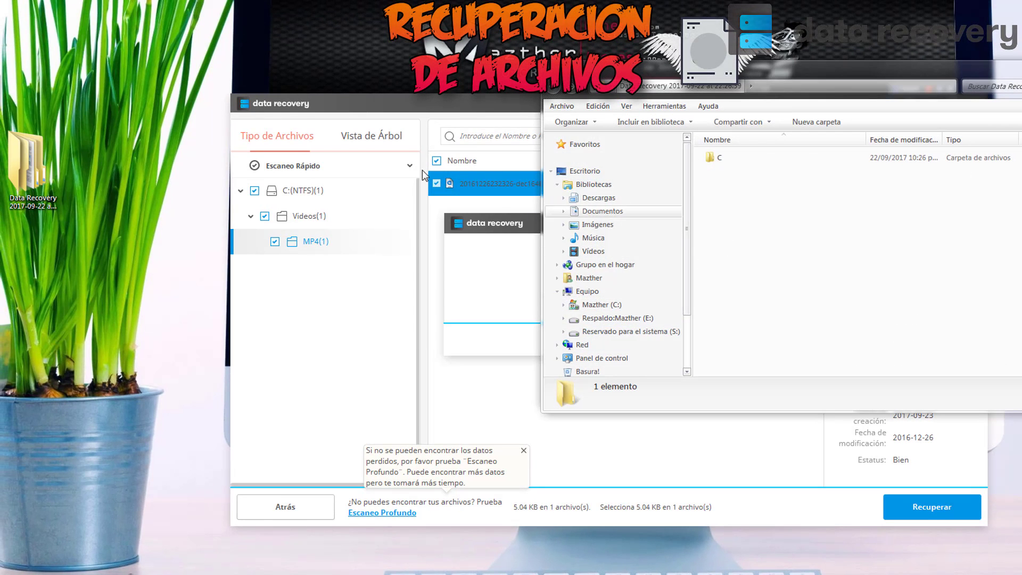
# Reposition the recovered data folder on the desktop, close its open window and reopen it from there.
pyautogui.moveTo(41, 178); pyautogui.dragTo(149, 198)
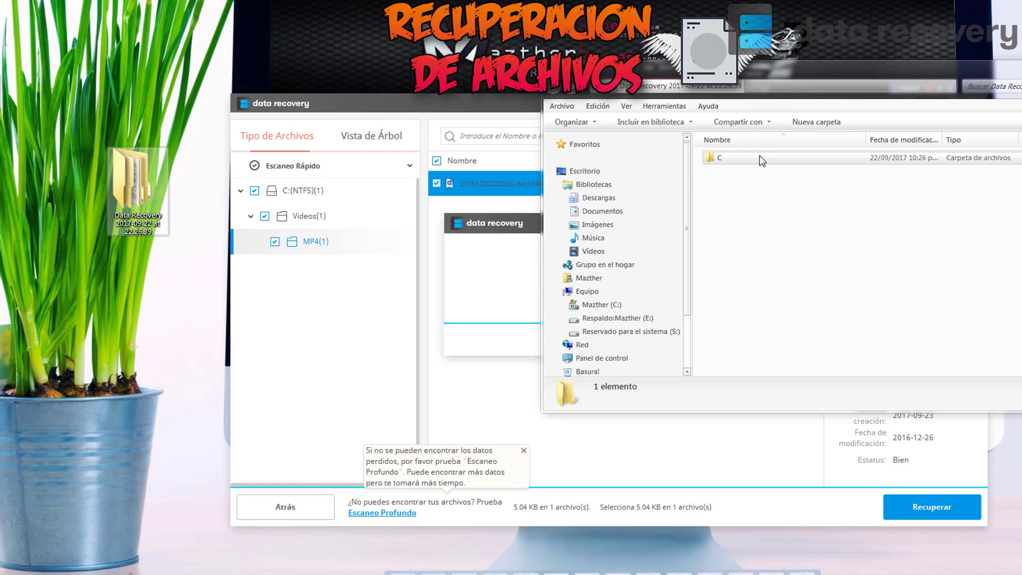
pyautogui.hotkey('alt', 'F4')
pyautogui.doubleClick(146, 180)
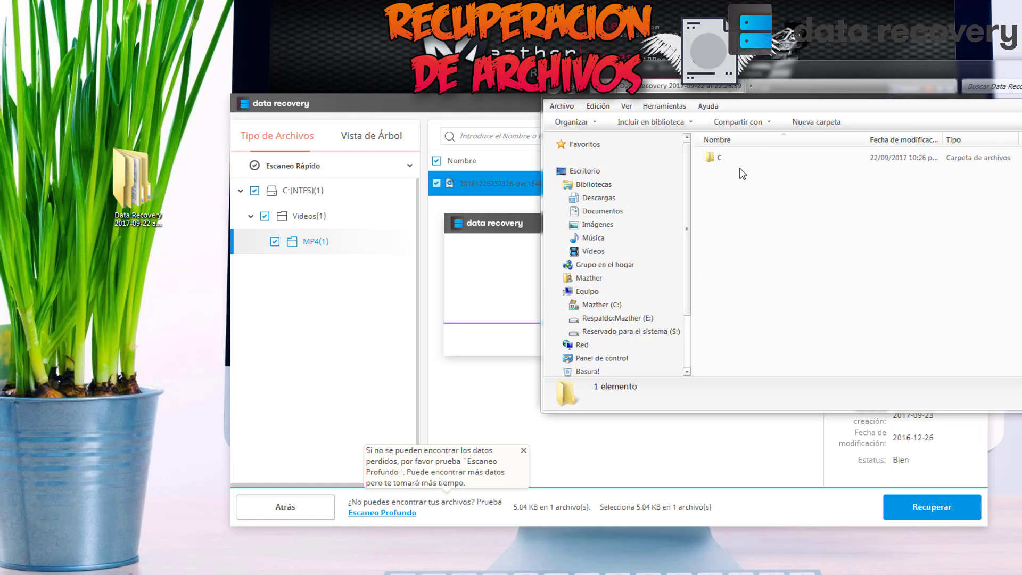
# Browse through the recovered C, Users and user profile folders to Desktop and play the recovered MP4 video.
pyautogui.click(740, 158)
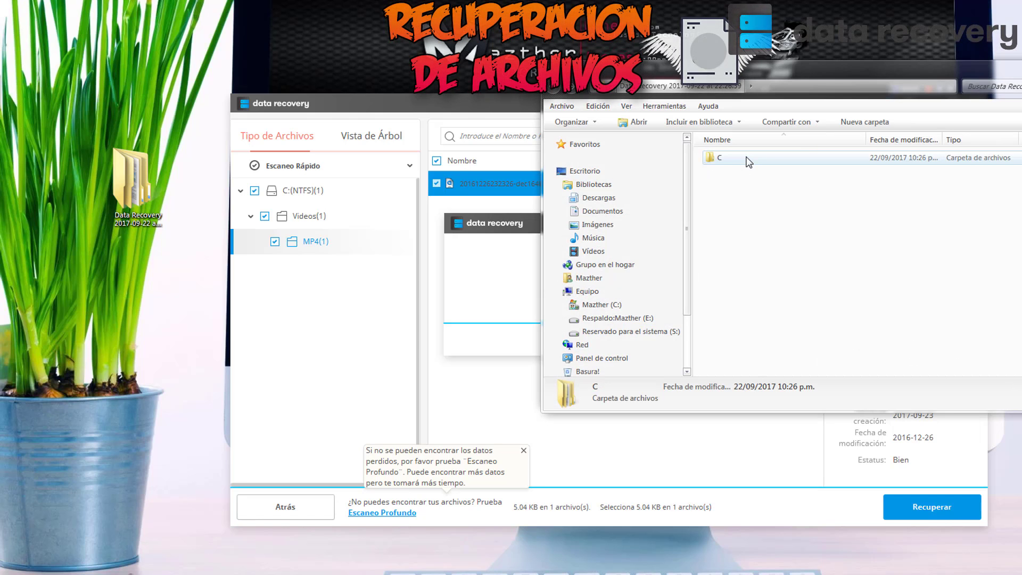
pyautogui.doubleClick(748, 160)
pyautogui.doubleClick(749, 159)
pyautogui.doubleClick(750, 159)
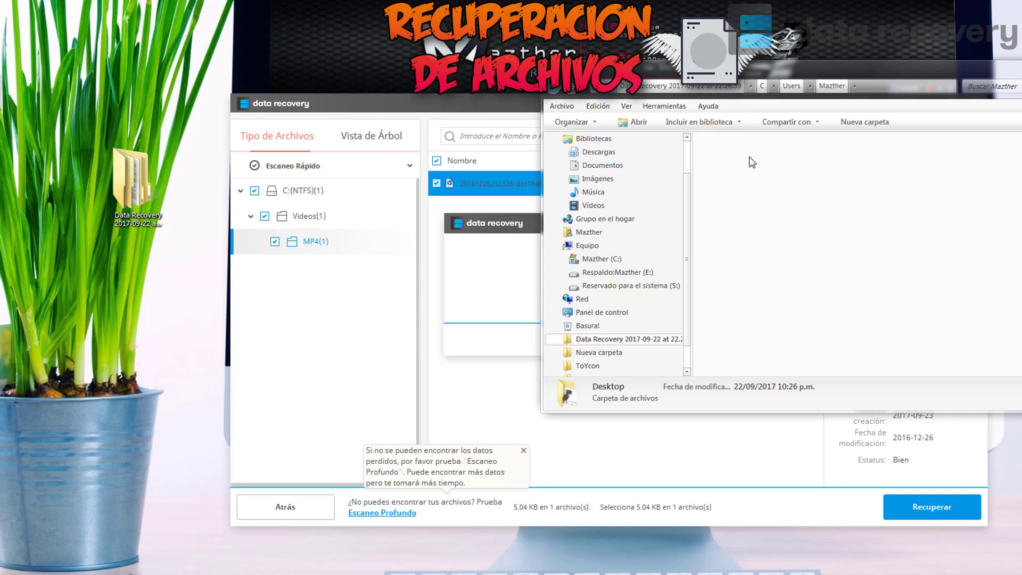
pyautogui.doubleClick(752, 163)
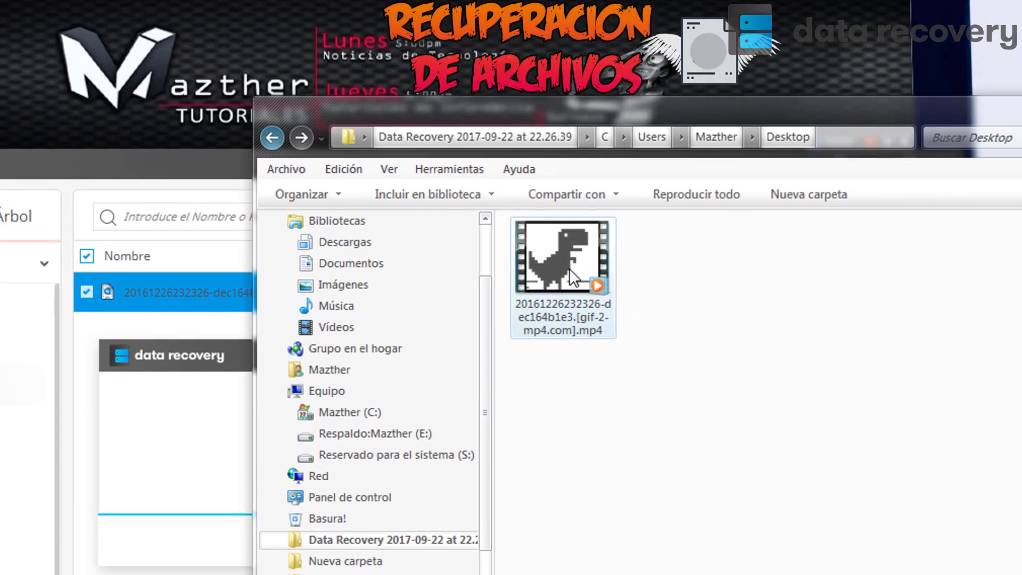
pyautogui.doubleClick(568, 271)
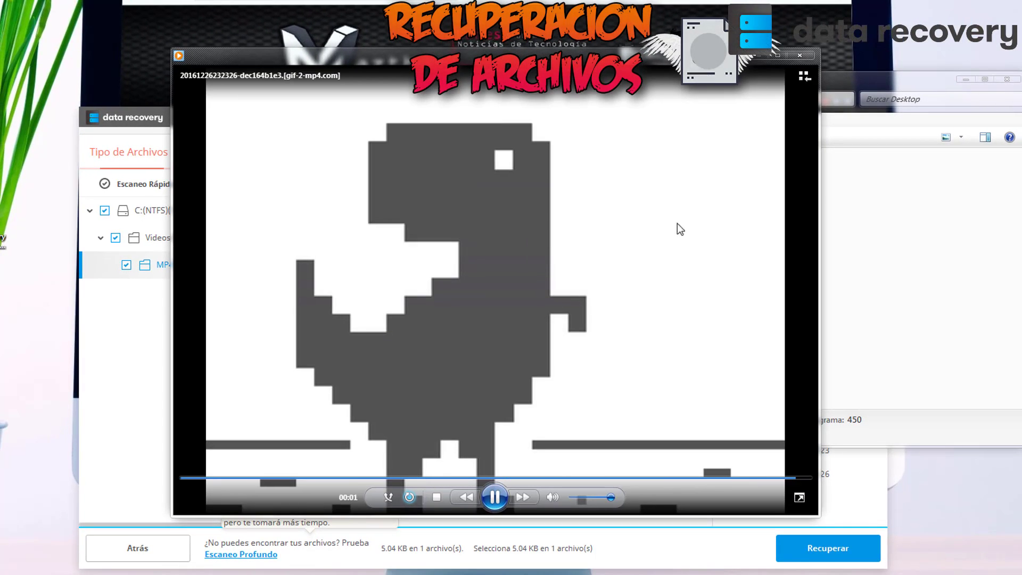
# Close the video player, the recovered folder window and the recovery message.
pyautogui.hotkey('alt', 'F4')
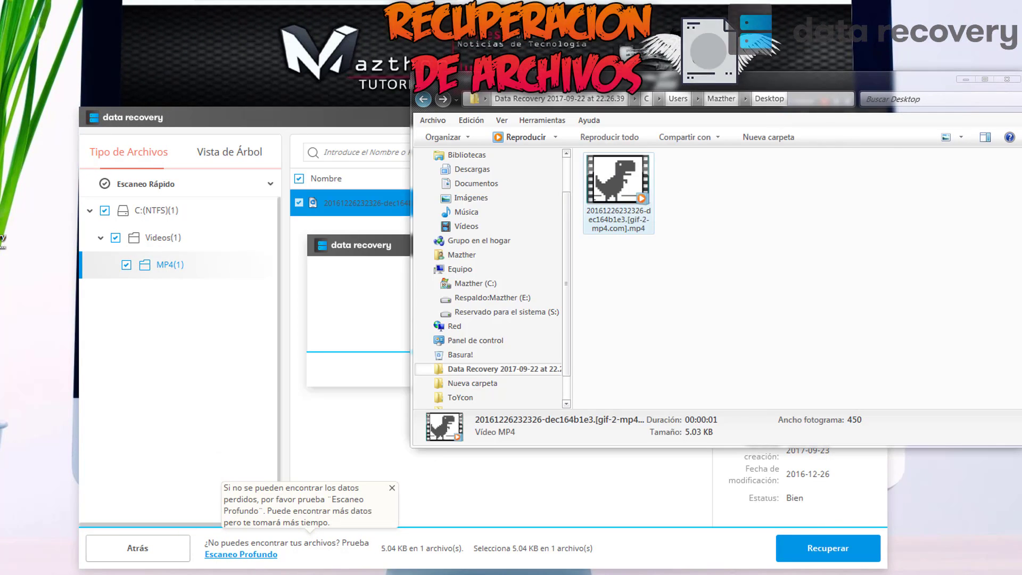
pyautogui.click(1007, 79)
pyautogui.click(512, 378)
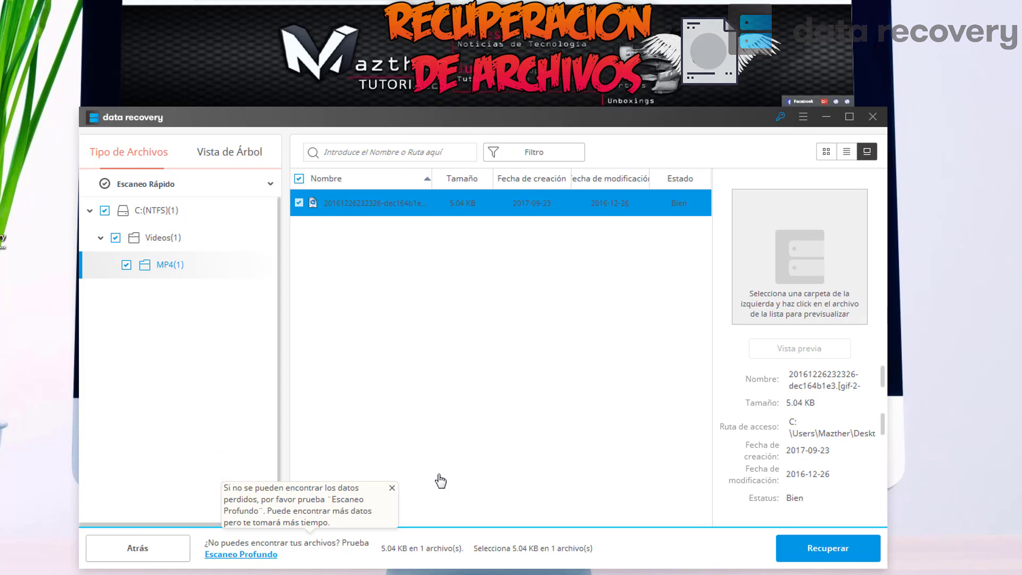
# Return to the file type selection, choose Fotos instead of Videos, and scan the Escritorio location.
pyautogui.click(150, 491)
pyautogui.click(278, 246)
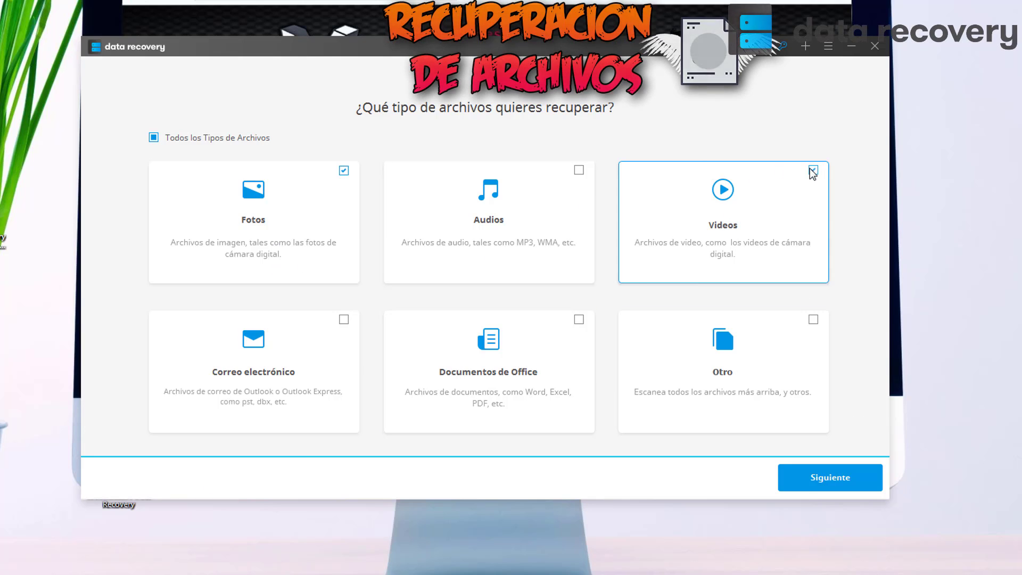
pyautogui.click(805, 477)
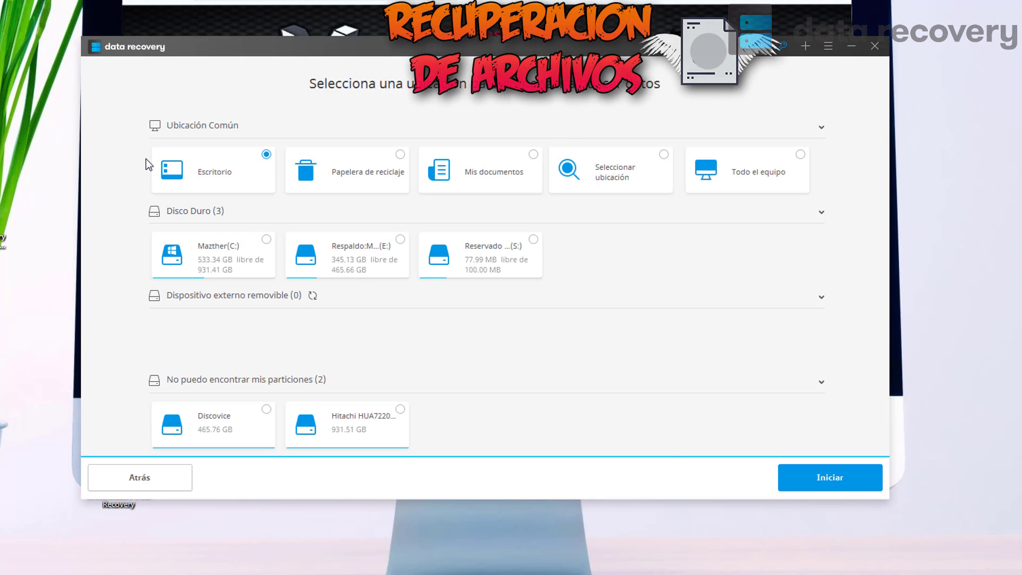
pyautogui.click(809, 485)
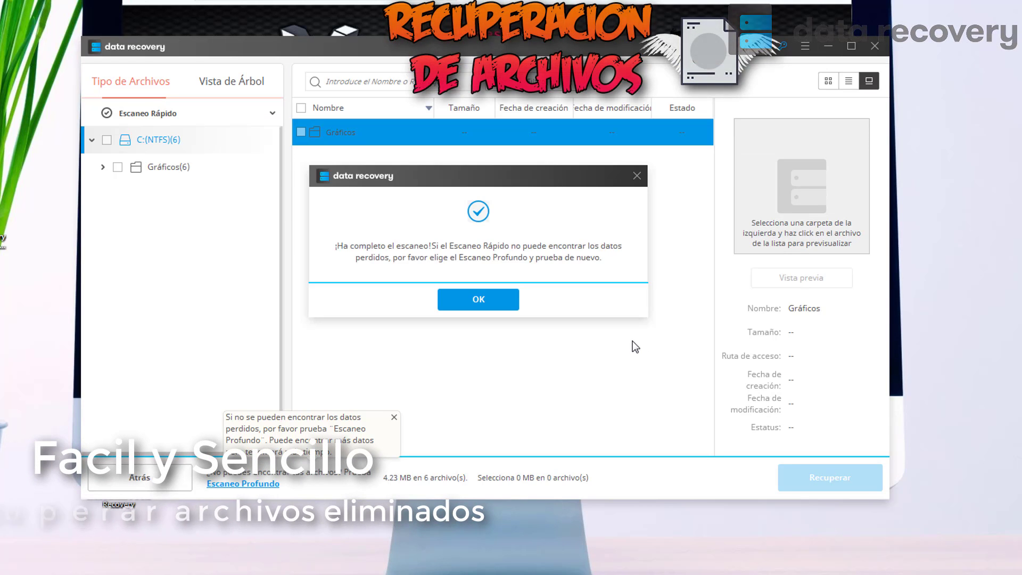
# Close the scan completion message, open the PNG folder under Gráficos and mark 5266.png for recovery.
pyautogui.click(501, 306)
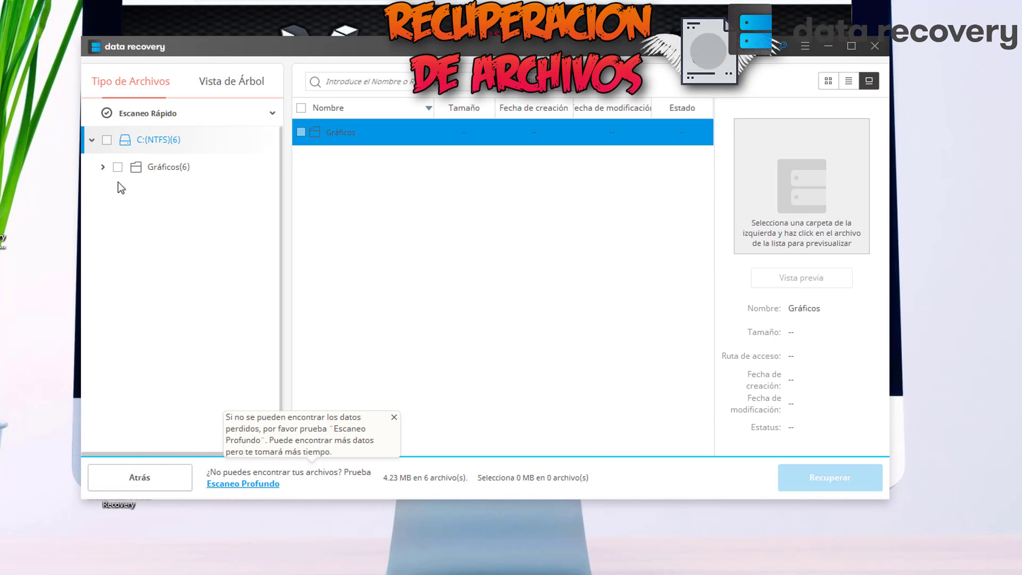
pyautogui.click(108, 174)
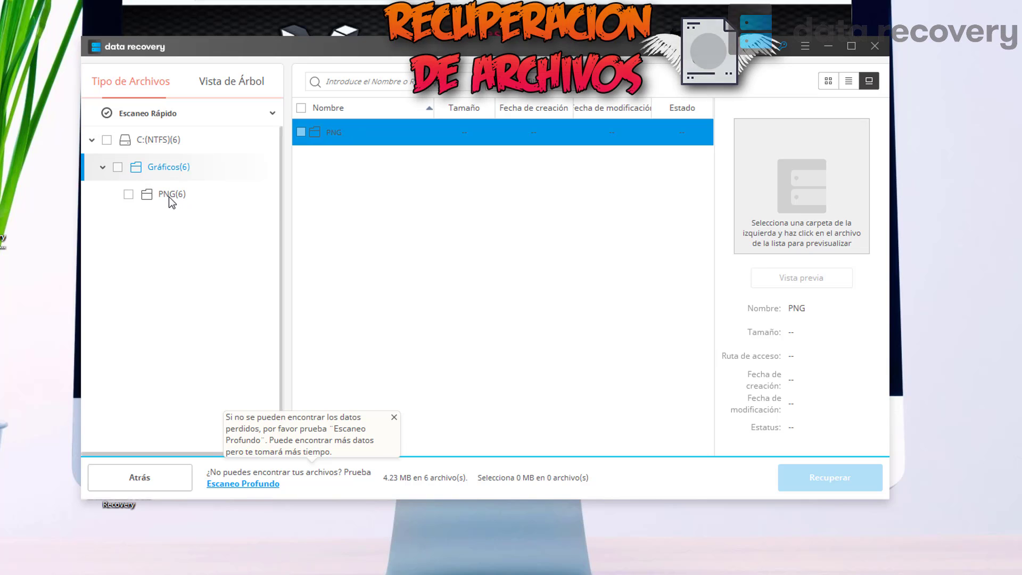
pyautogui.click(170, 196)
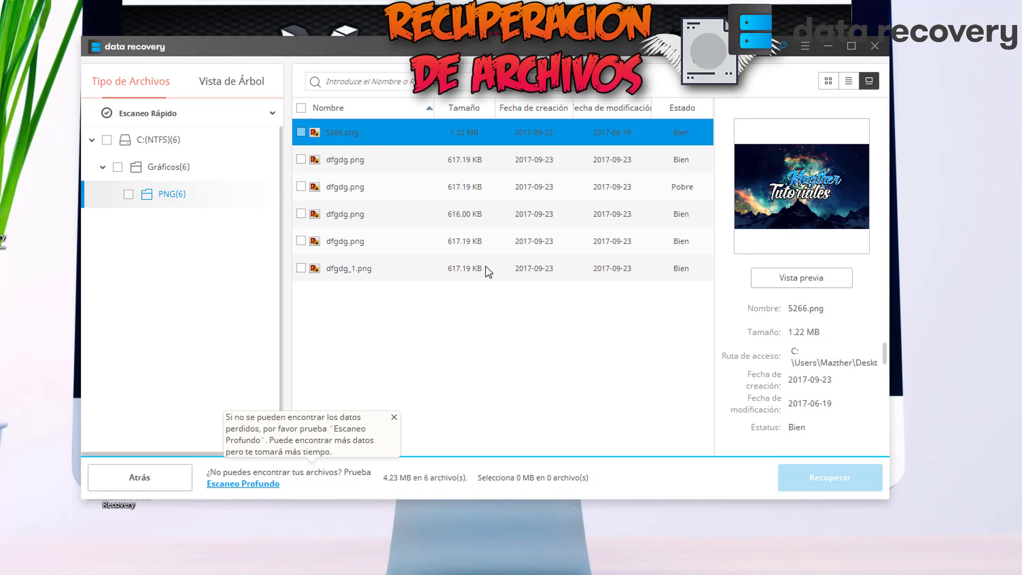
pyautogui.click(467, 272)
pyautogui.press('Home')
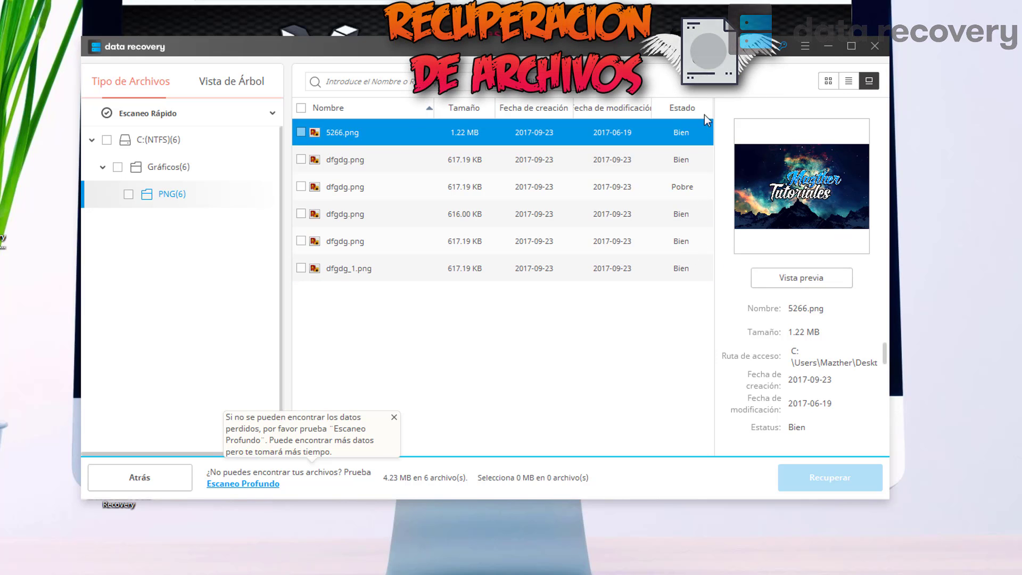
pyautogui.click(301, 132)
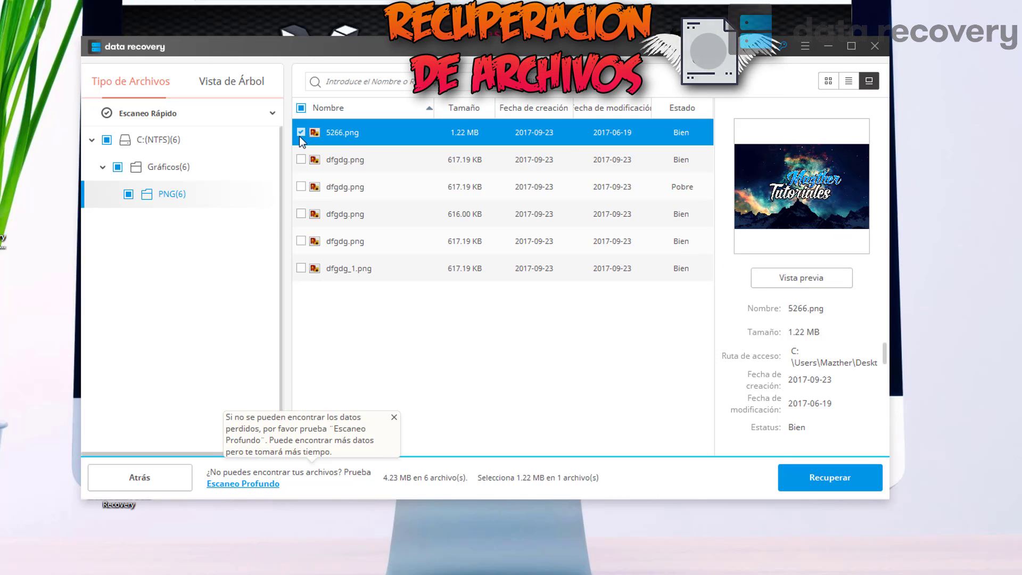
# Recover 5266.png to the user profile's Desktop folder on drive C, accepting saving on the source partition.
pyautogui.click(830, 479)
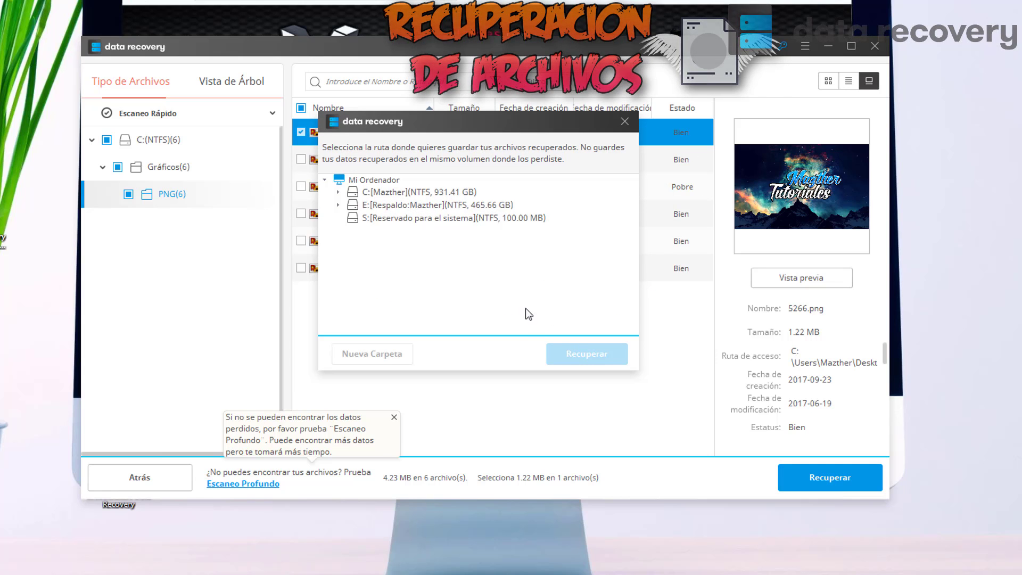
pyautogui.click(338, 192)
pyautogui.scroll(-2, 387, 322)
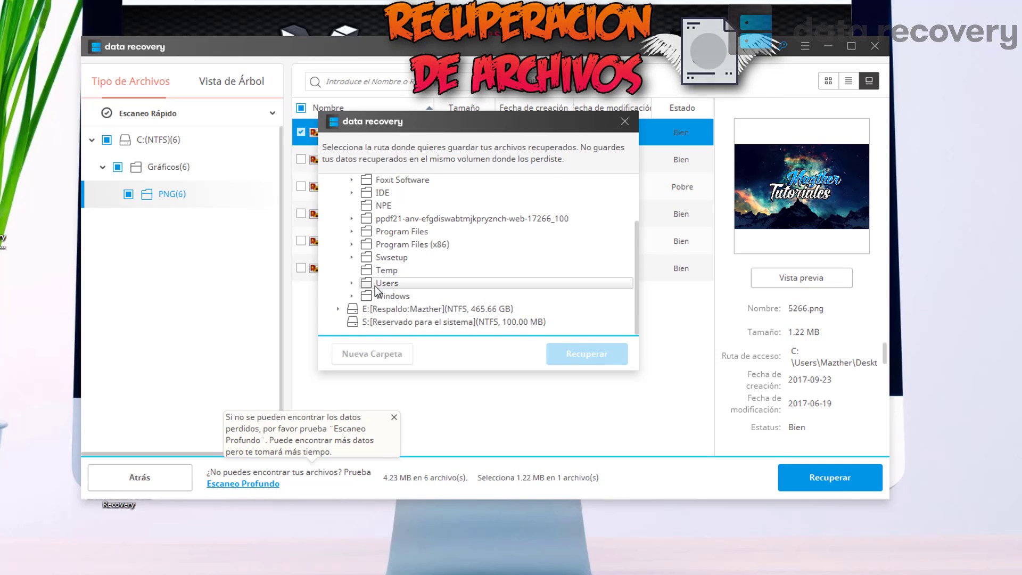
pyautogui.click(351, 282)
pyautogui.scroll(-1, 377, 286)
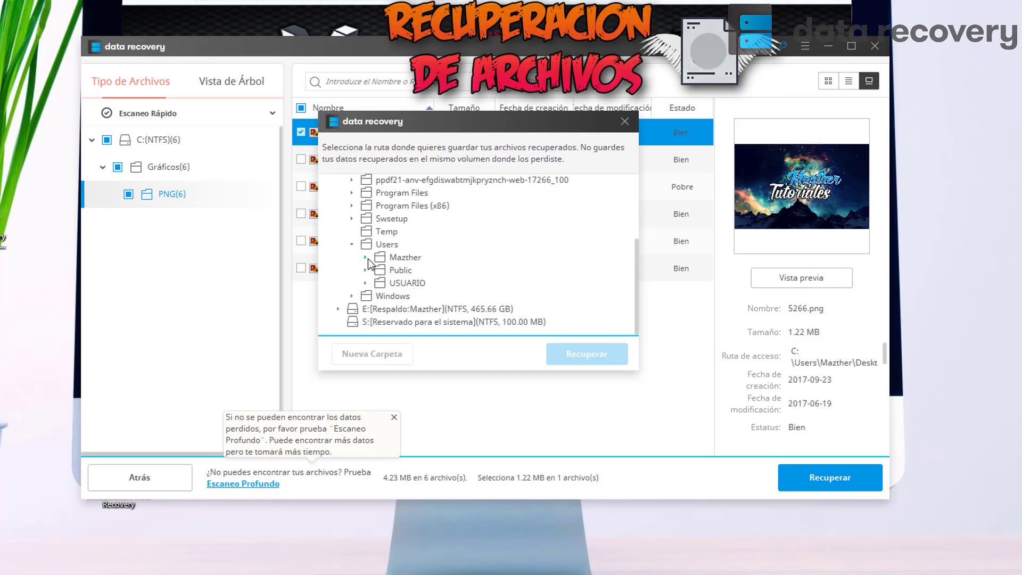
pyautogui.click(378, 283)
pyautogui.click(586, 353)
pyautogui.click(493, 272)
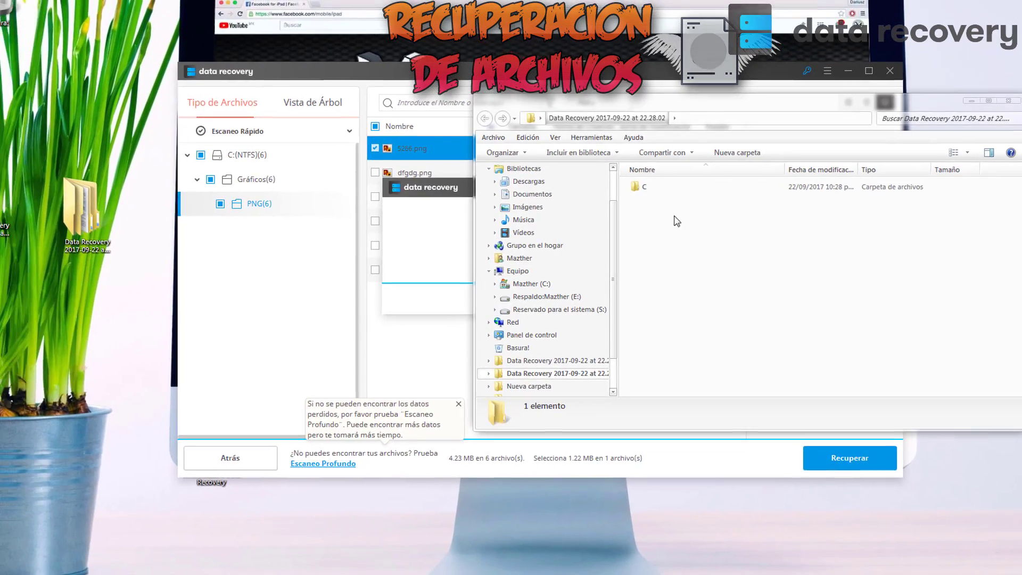
# Open the C folder inside the newly recovered data folder to check its contents.
pyautogui.click(644, 186)
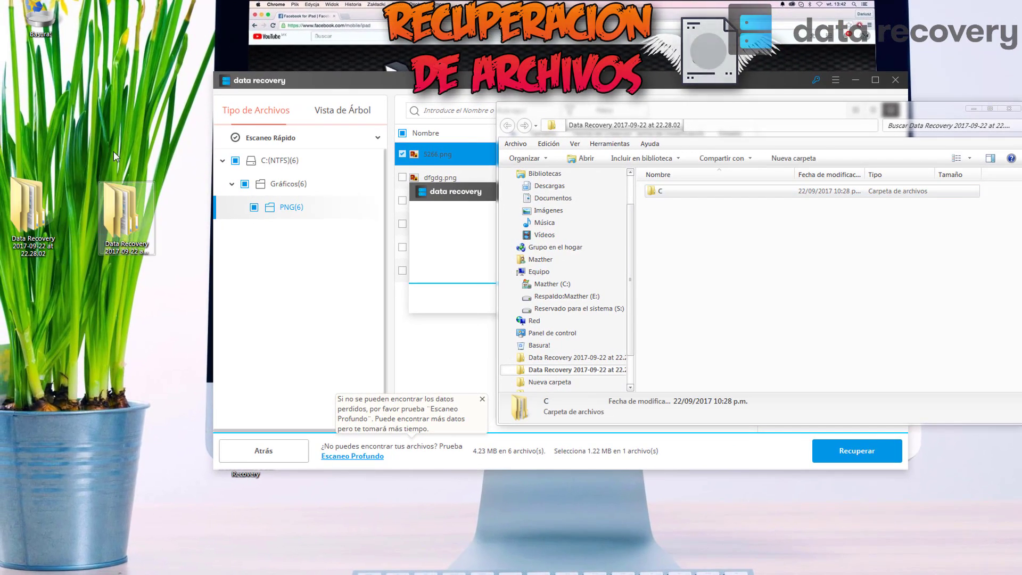
pyautogui.doubleClick(714, 190)
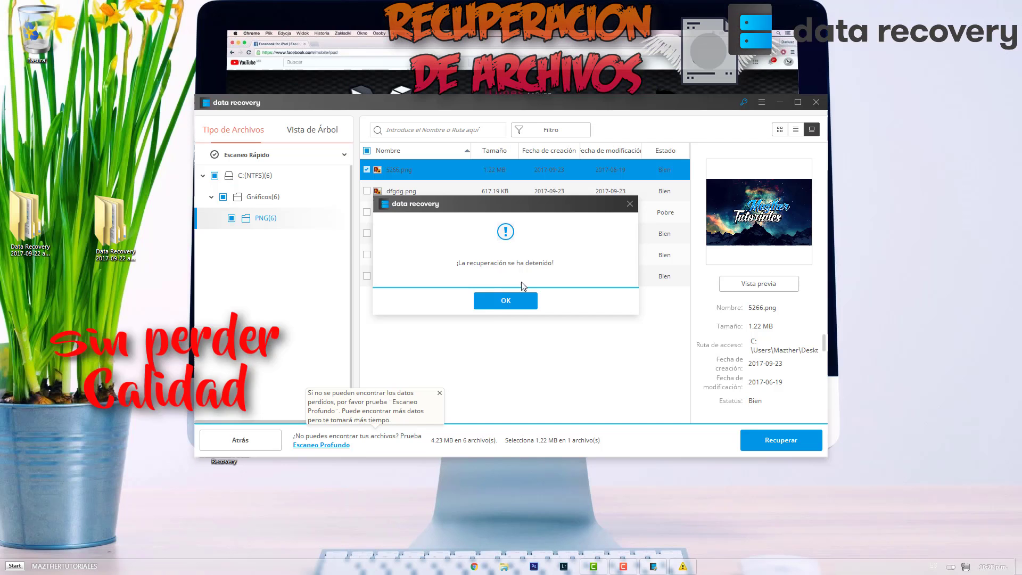
# Dismiss the recovery message and return to the file type selection without saving the scan results.
pyautogui.click(503, 301)
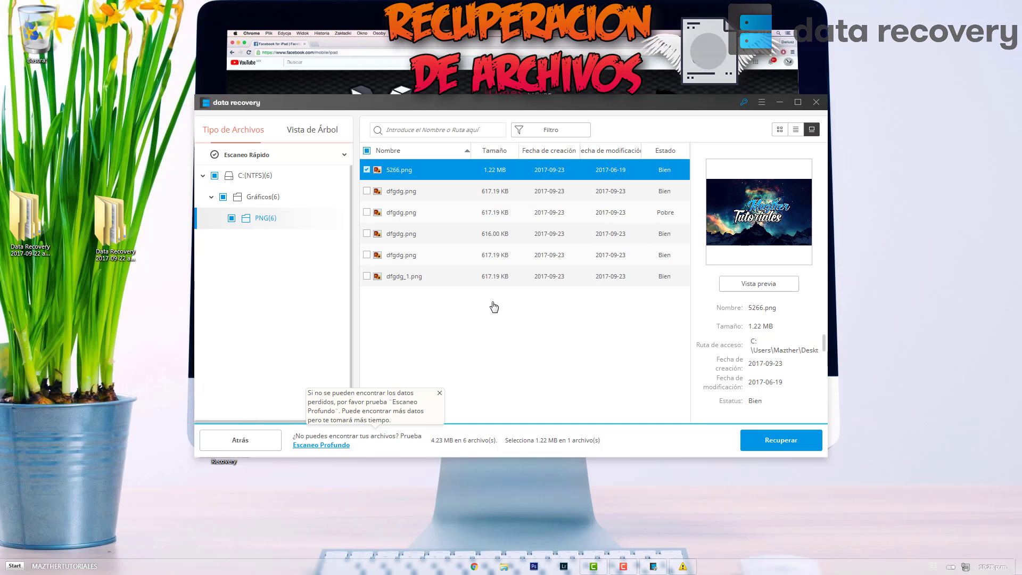
pyautogui.click(263, 447)
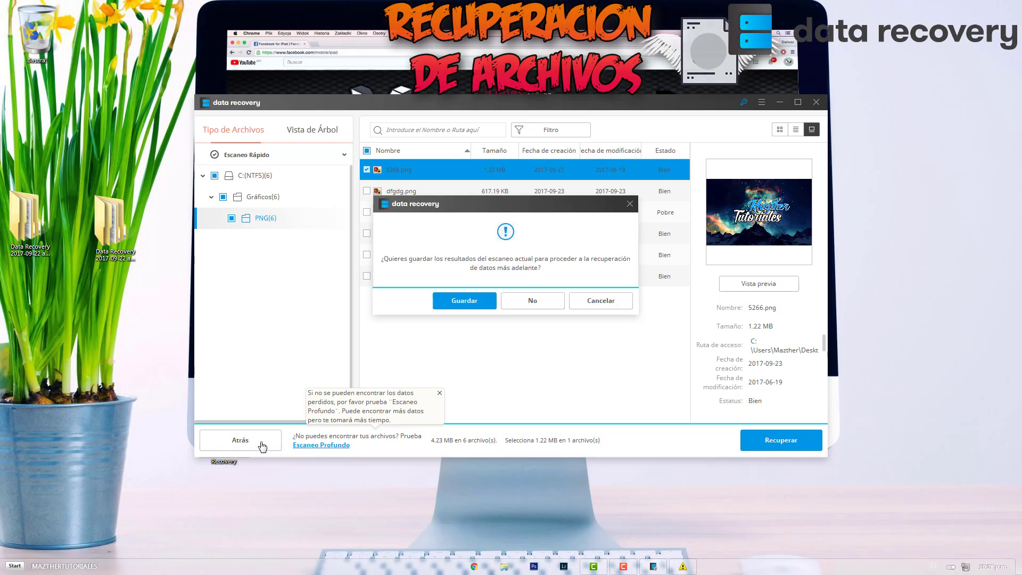
pyautogui.click(557, 308)
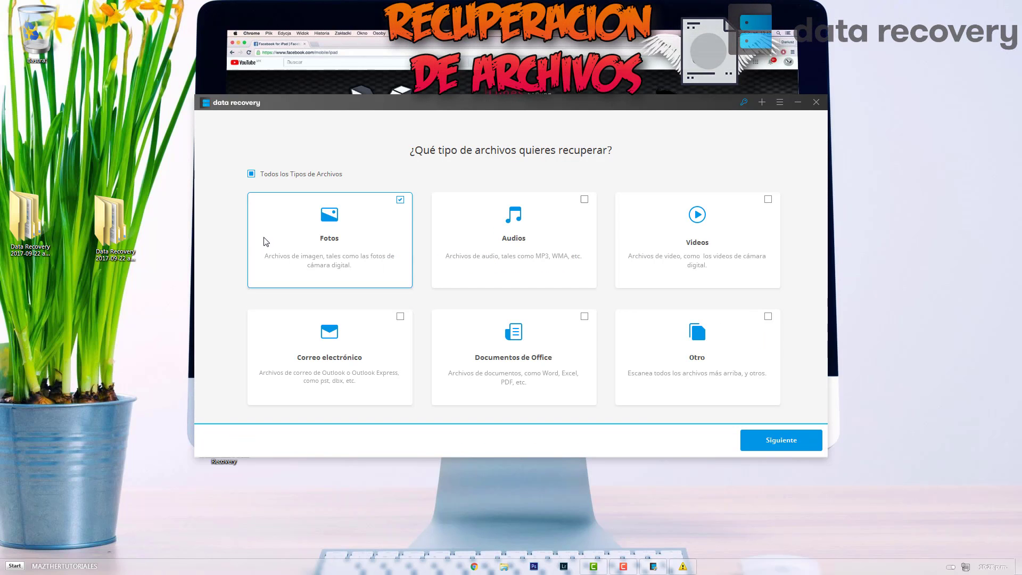